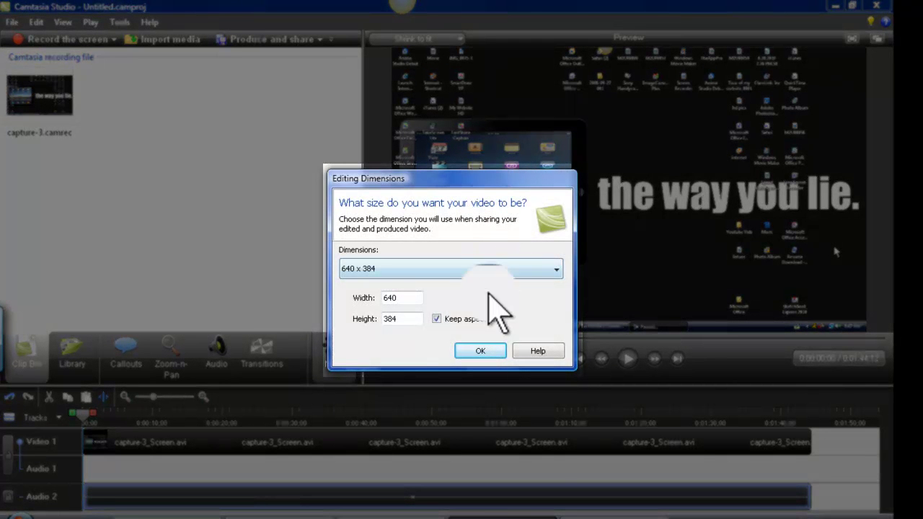
Step: Set the video's editing dimensions to the 1280 x 720 widescreen preset
click(465, 274)
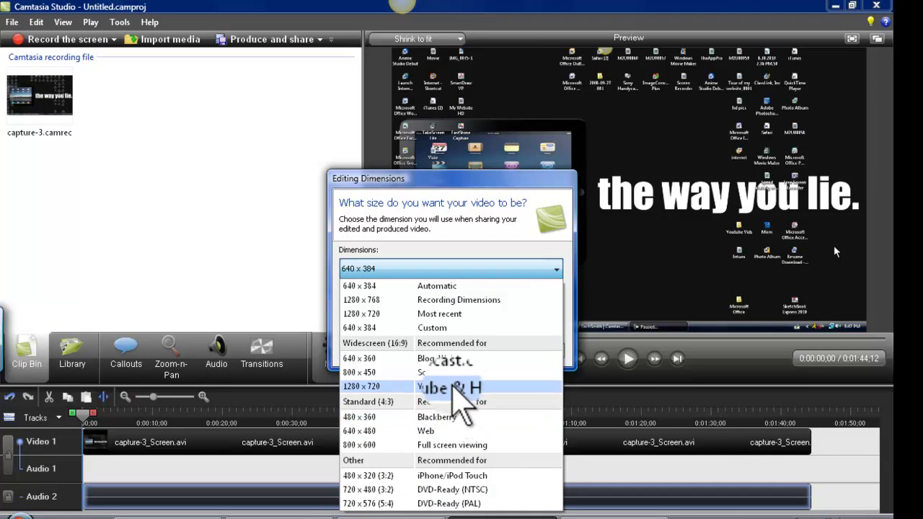
click(452, 387)
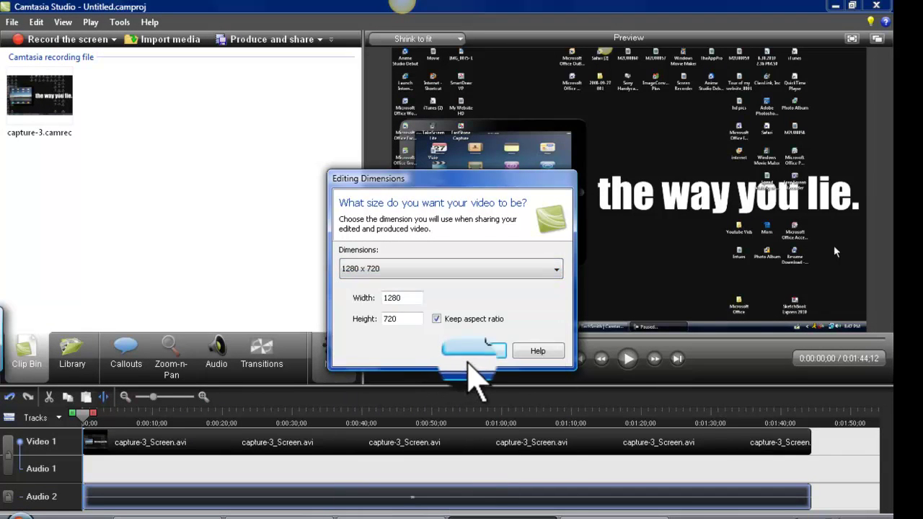
click(475, 351)
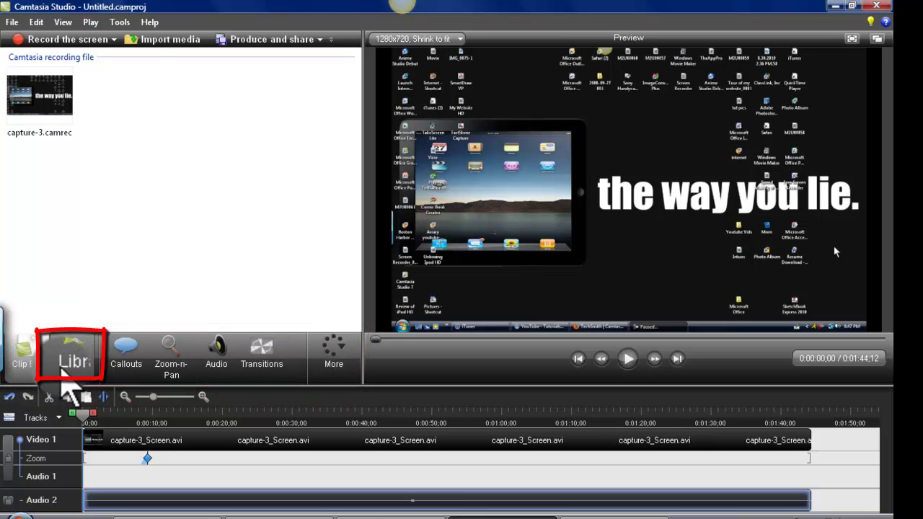
Step: Open the media library and expand the Audio folder to examine its music clips
click(85, 371)
click(107, 56)
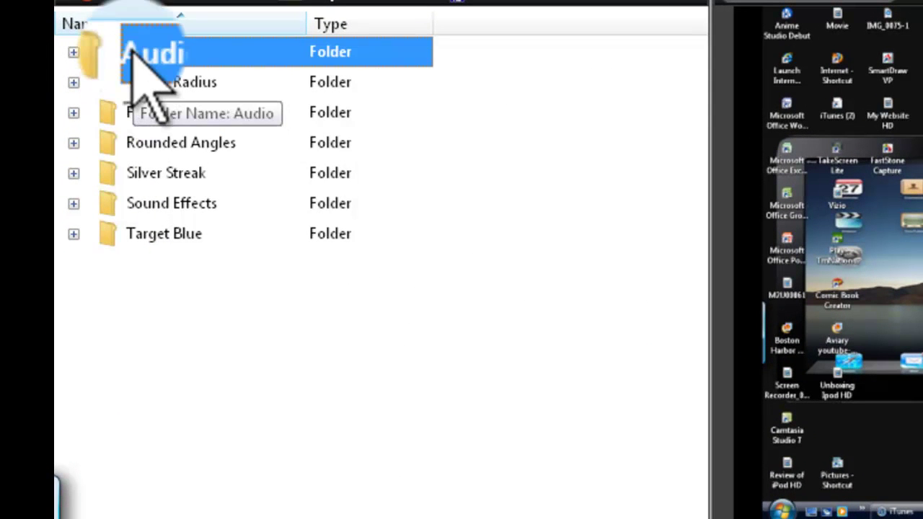
double_click(132, 51)
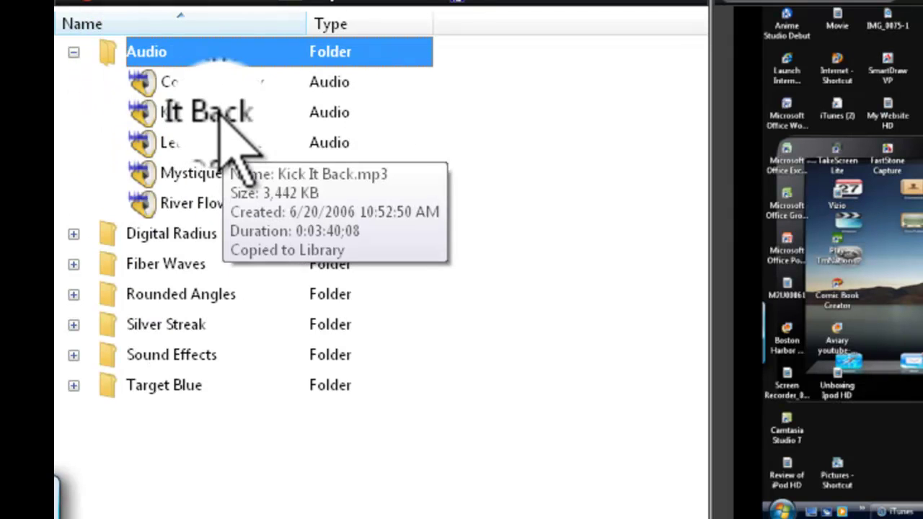
double_click(222, 240)
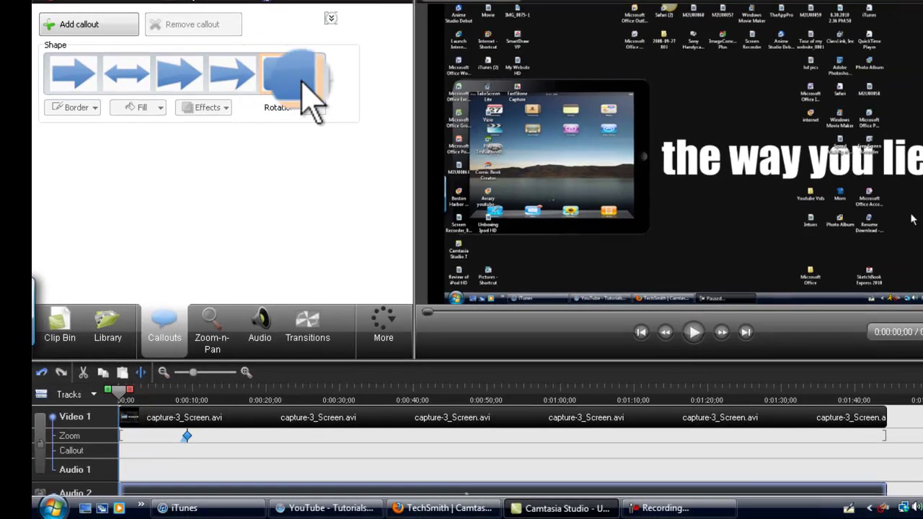
Step: Add a curvy arrow callout and fit it above the tablet image, about 214 by 153 at X 260, Y 51
click(318, 75)
click(321, 75)
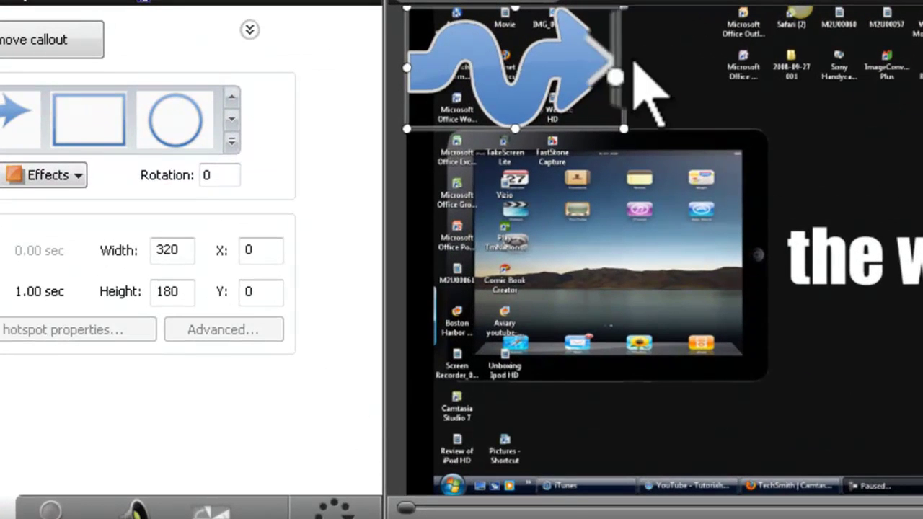
drag(537, 76, 632, 85)
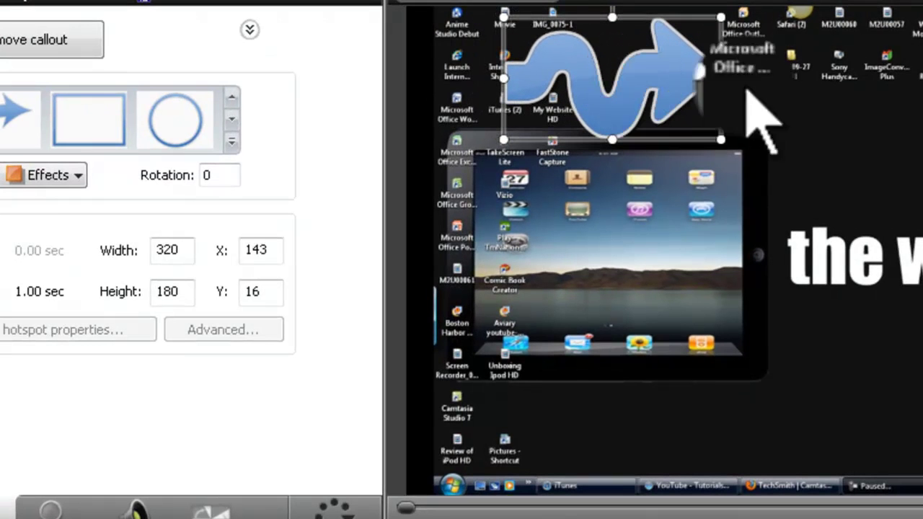
click(509, 155)
click(534, 76)
drag(501, 141, 575, 80)
drag(681, 47, 689, 72)
key(space)
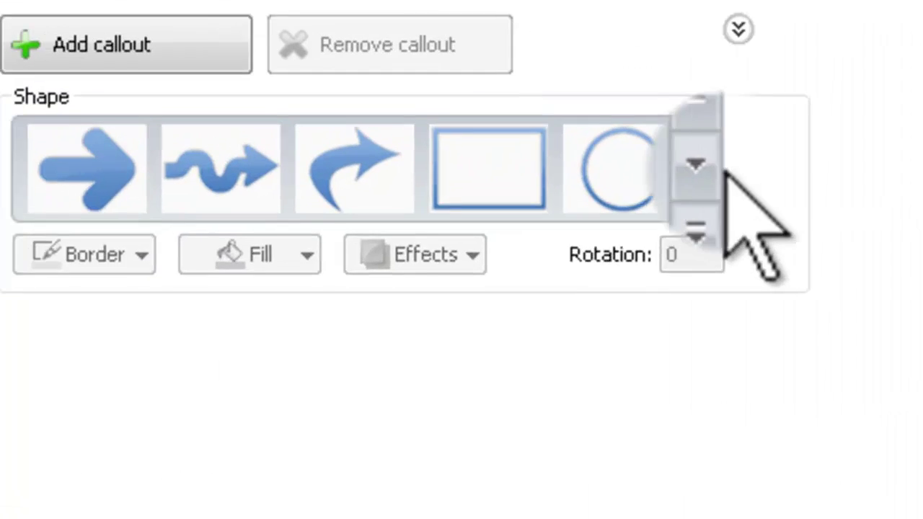
Step: Add a Sketch Motion Oval callout above the tablet image and play back its drawing animation
click(231, 119)
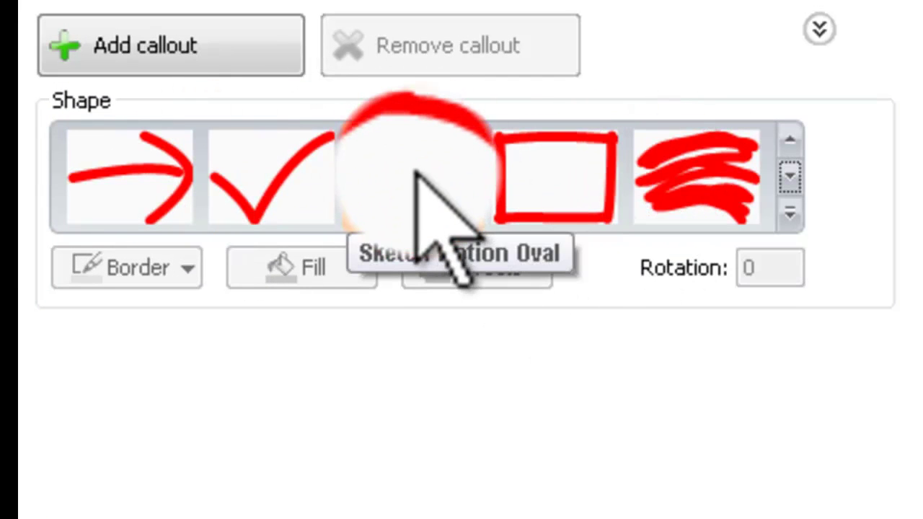
click(416, 171)
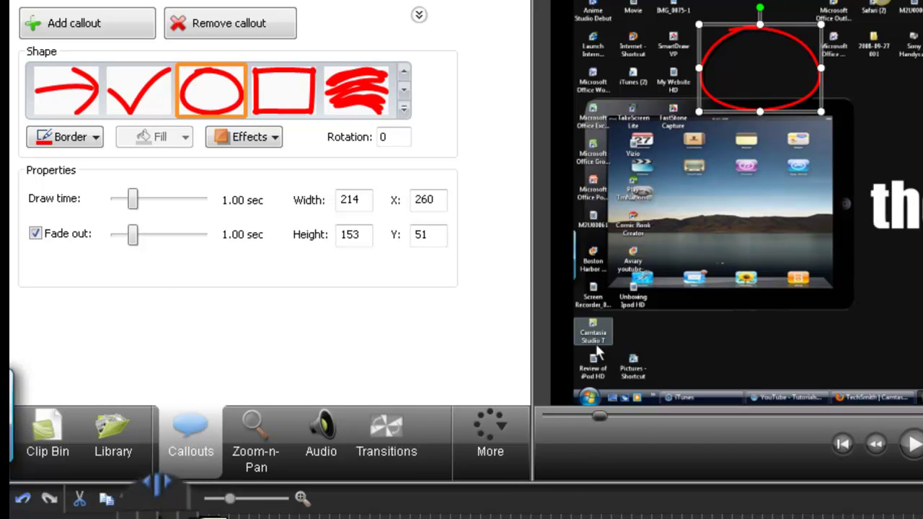
click(155, 514)
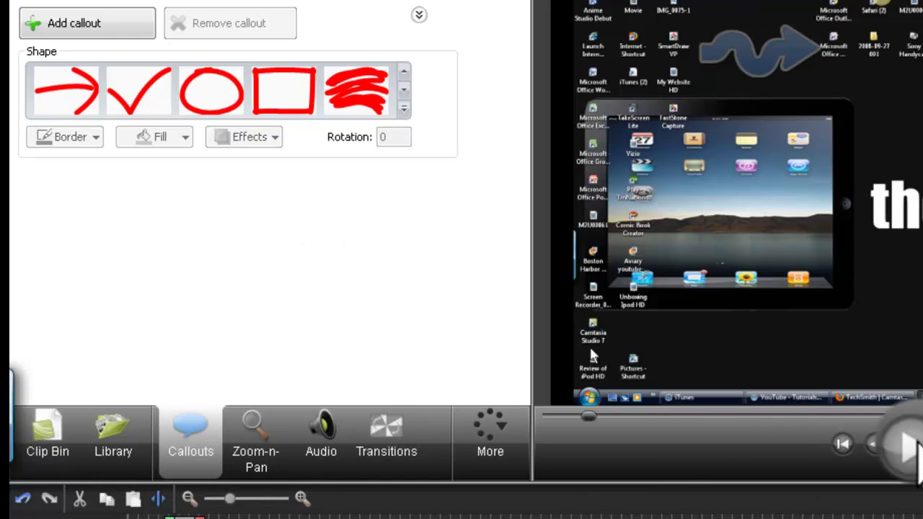
click(907, 447)
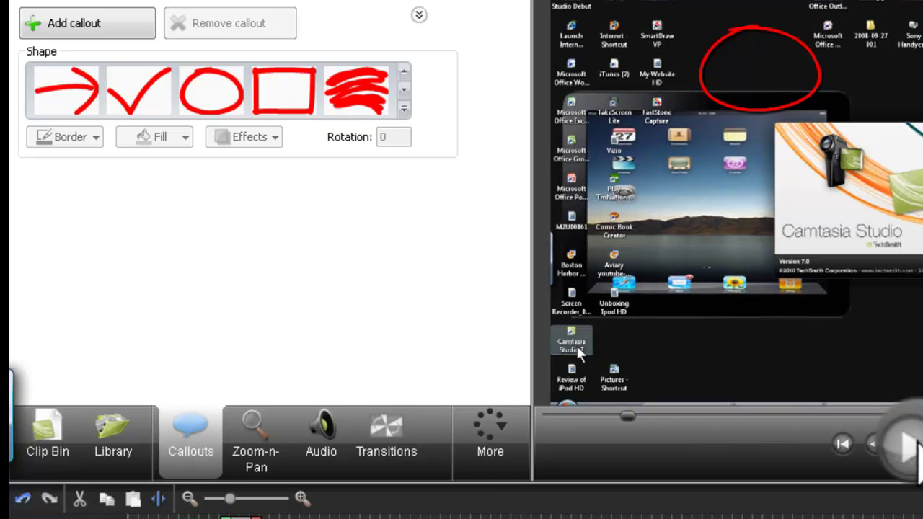
click(907, 447)
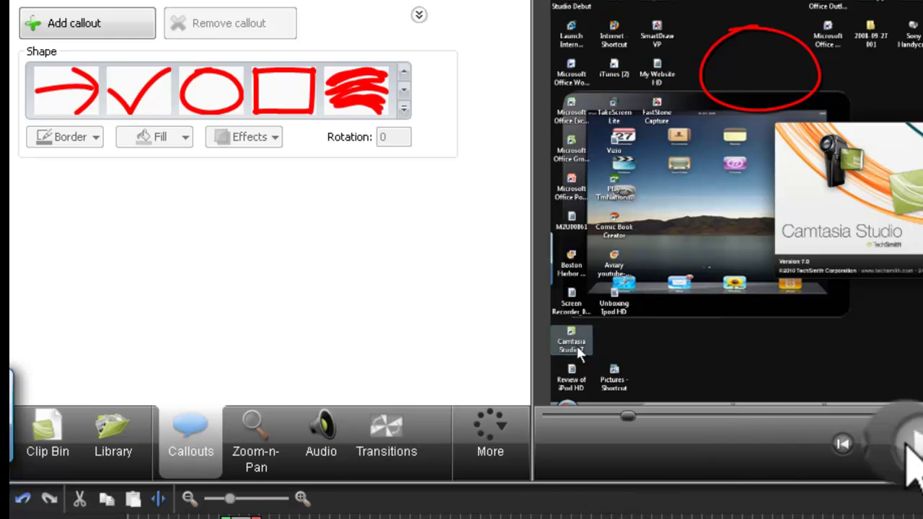
Step: Add a blur callout over the red oval around 7 seconds and enlarge it
click(406, 93)
click(403, 70)
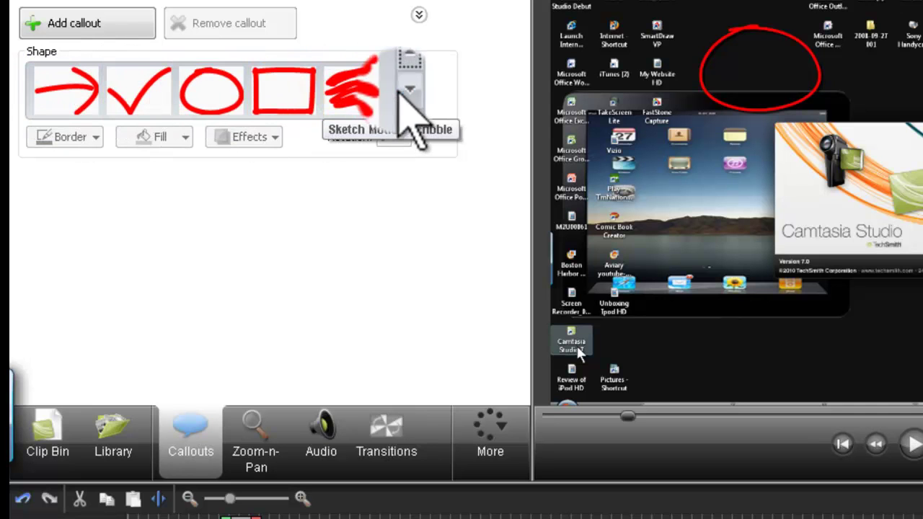
click(406, 95)
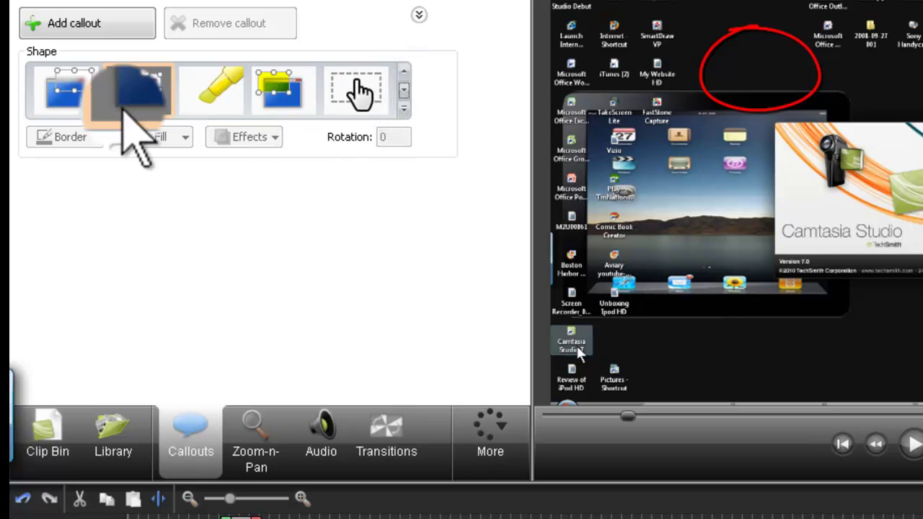
click(78, 106)
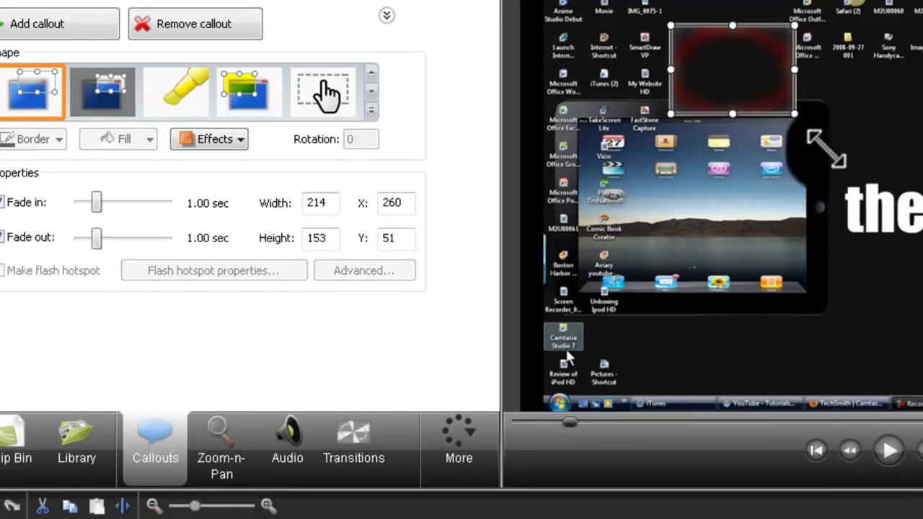
drag(826, 148, 884, 202)
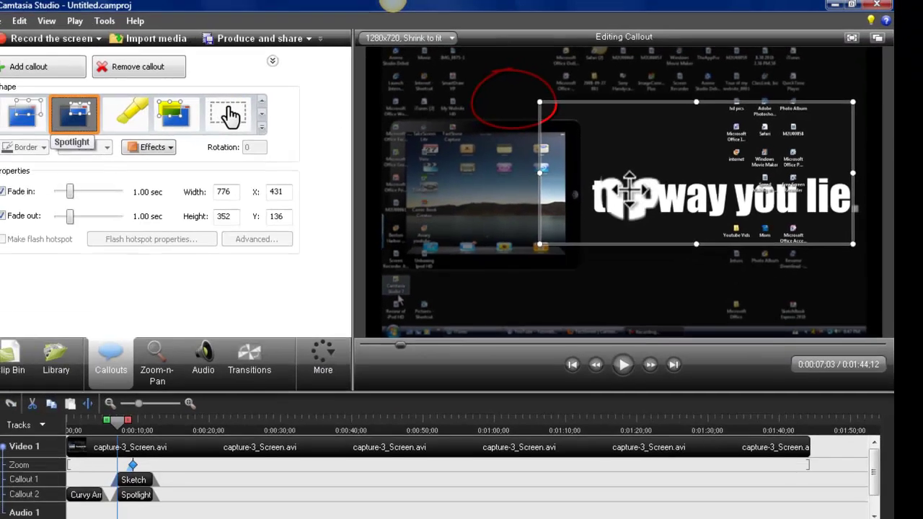
Step: Change the blur callout to a spotlight and shrink it around the red oval, about 280 wide at X 215
drag(629, 189, 451, 144)
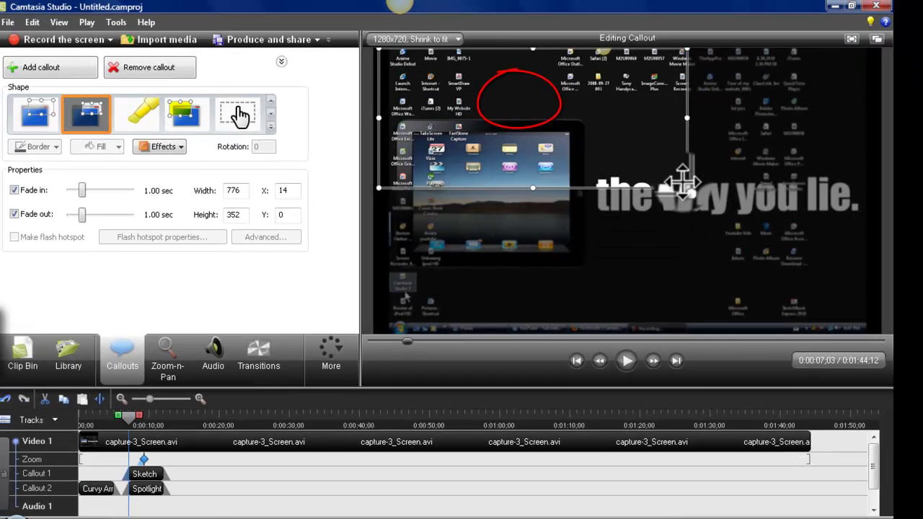
drag(686, 189, 491, 132)
drag(442, 78, 510, 94)
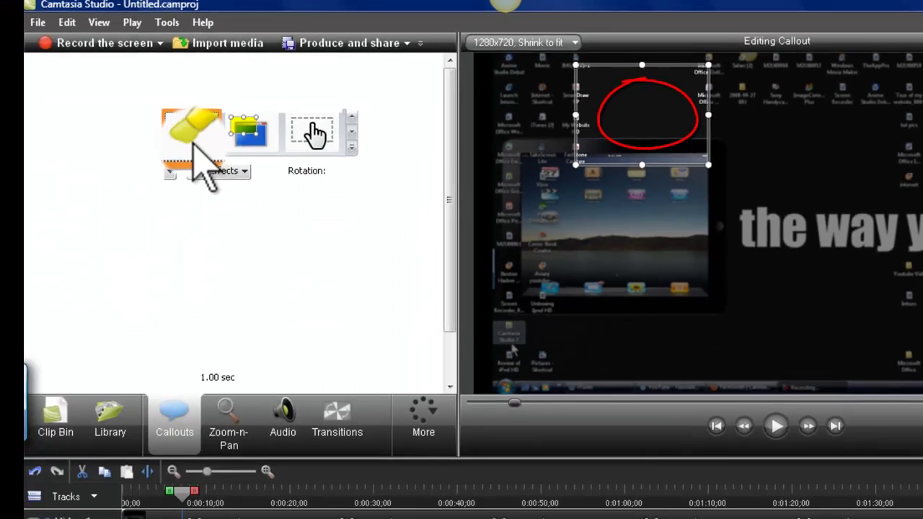
Step: Switch the callout to a yellow highlight and fit it over the Microsoft Office Outlook icon, about 74 wide at X 460
click(204, 144)
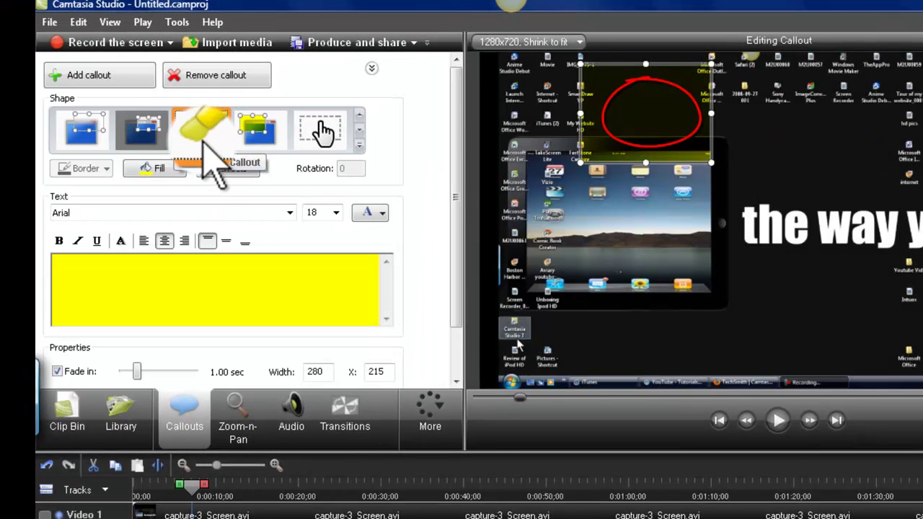
mouse_move(696, 144)
mouse_down()
mouse_move(770, 142)
mouse_move(807, 108)
mouse_move(813, 137)
mouse_move(922, 108)
mouse_move(922, 83)
mouse_up()
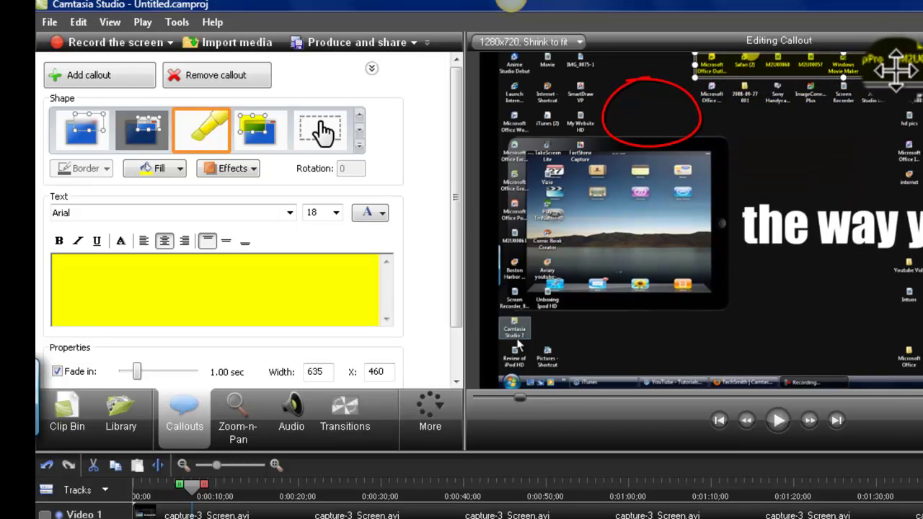
mouse_move(920, 64)
mouse_down()
mouse_move(750, 79)
mouse_move(730, 73)
mouse_up()
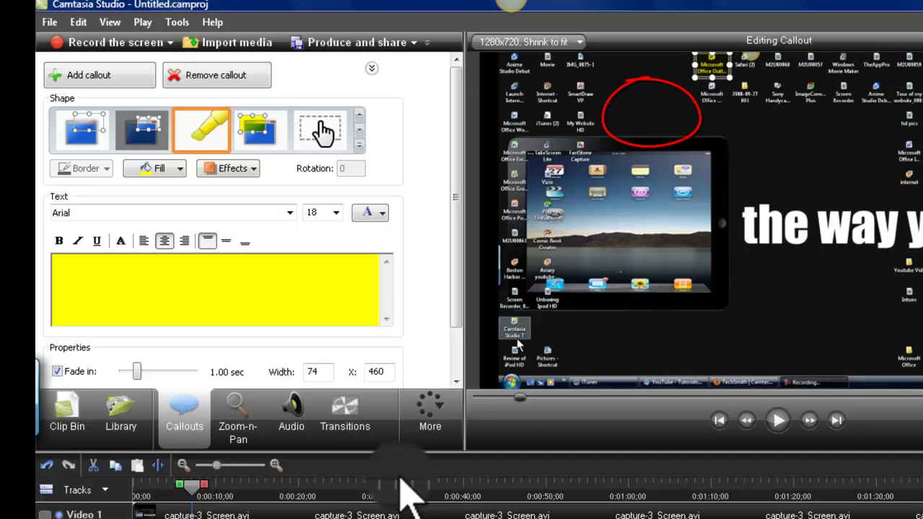
Step: Add a transparent hotspot callout reading "hyt" at about 20 seconds, enlarged over the splash image to about 651 wide at X 269
click(246, 509)
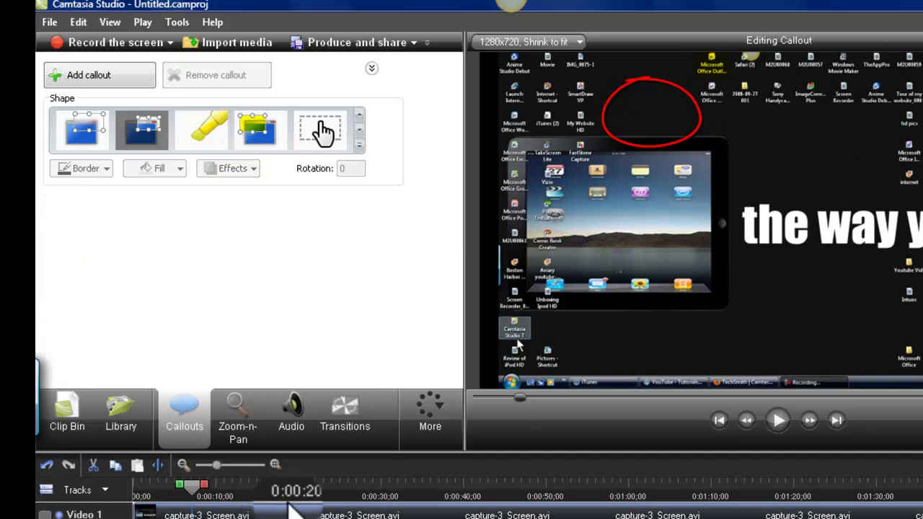
drag(285, 512, 297, 505)
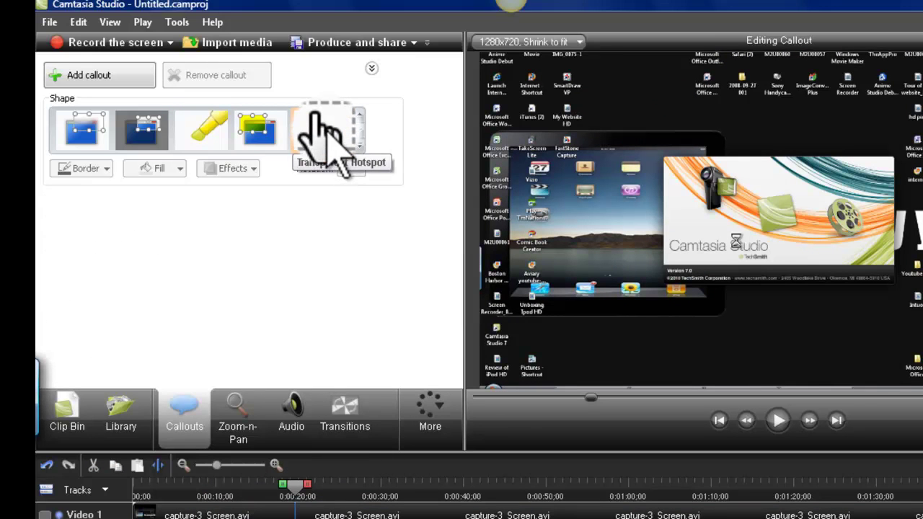
click(319, 127)
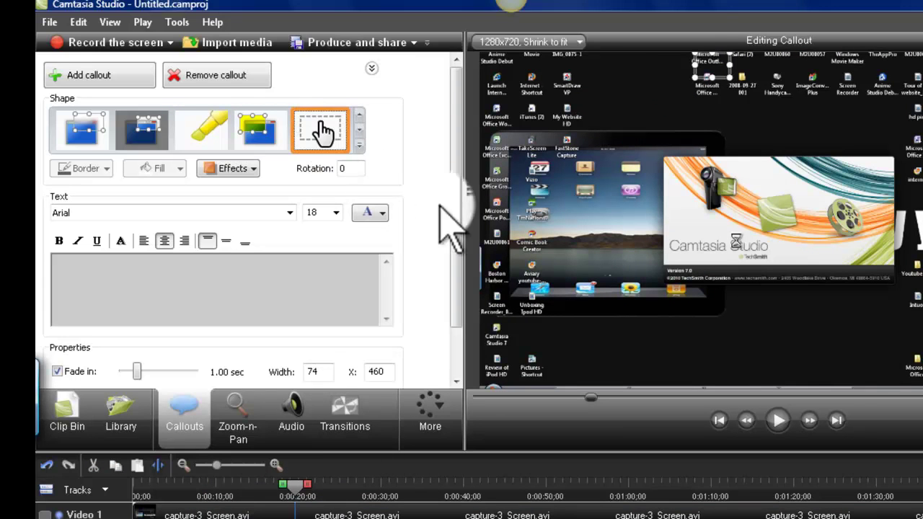
click(737, 99)
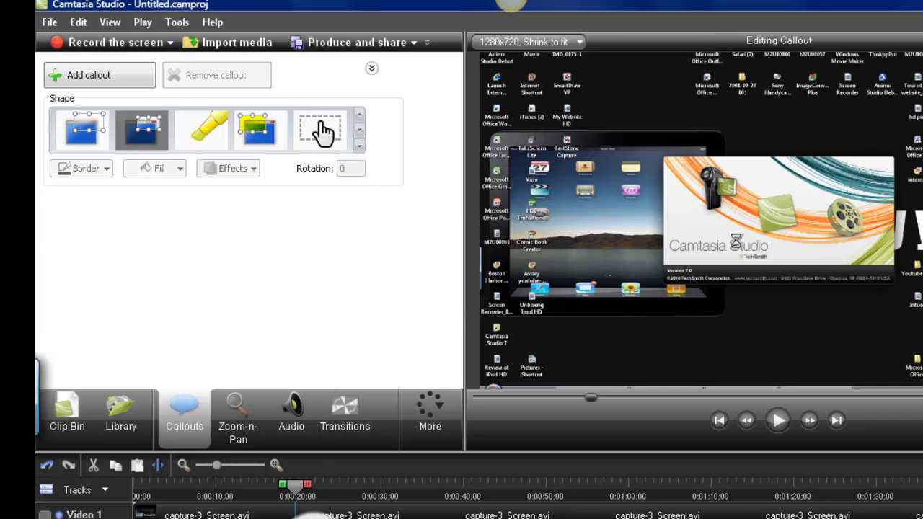
click(322, 131)
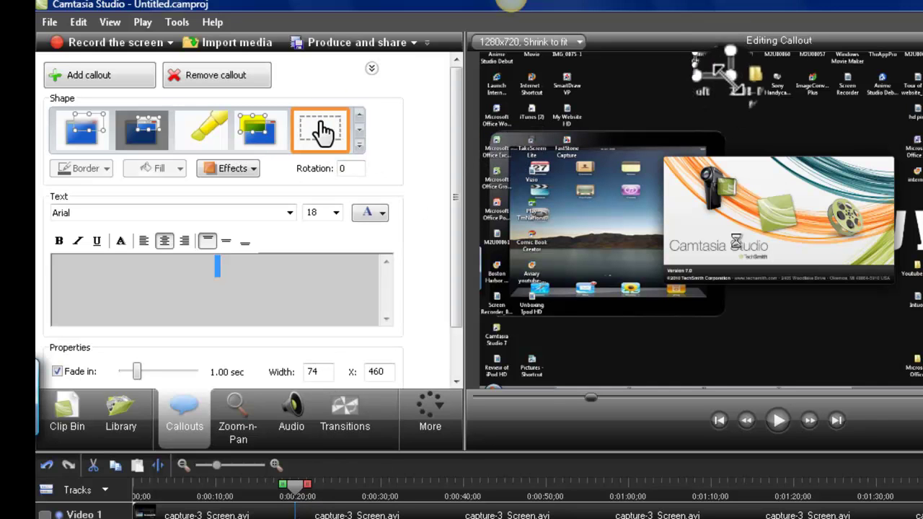
drag(876, 123, 757, 209)
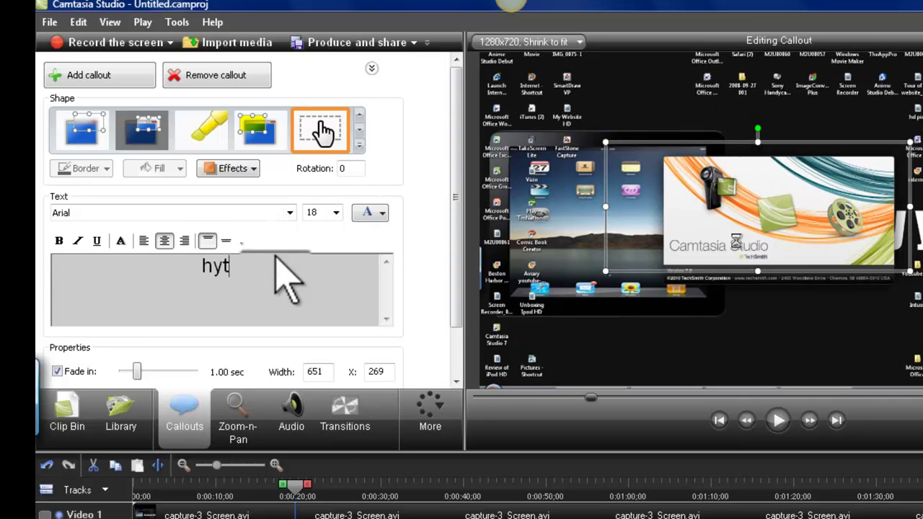
Step: Set the hotspot callout's fade-in to 0.60 sec and change its shape to a text callout
mouse_move(133, 371)
mouse_down()
mouse_move(196, 376)
mouse_move(129, 371)
mouse_up()
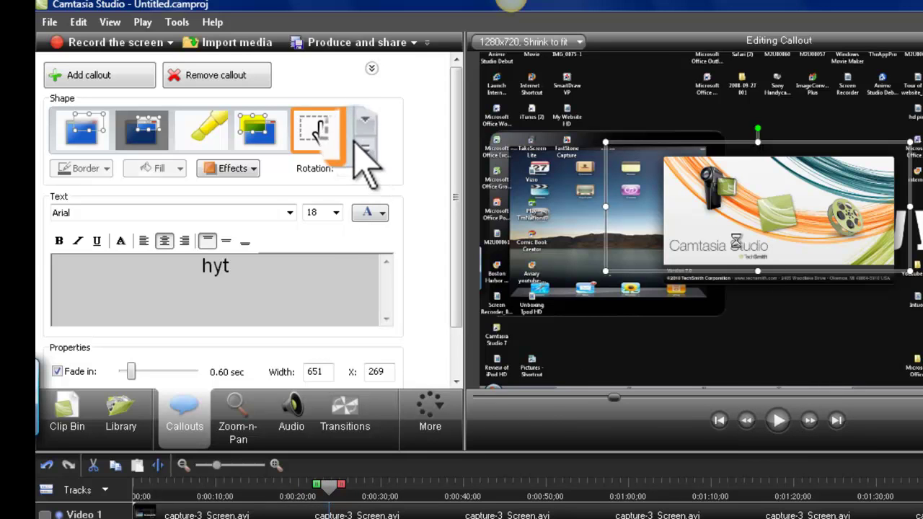
click(358, 131)
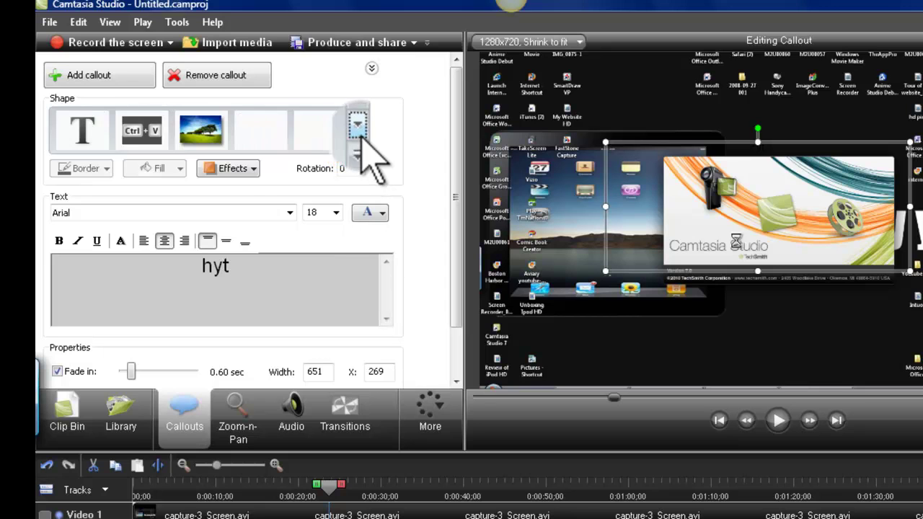
click(90, 131)
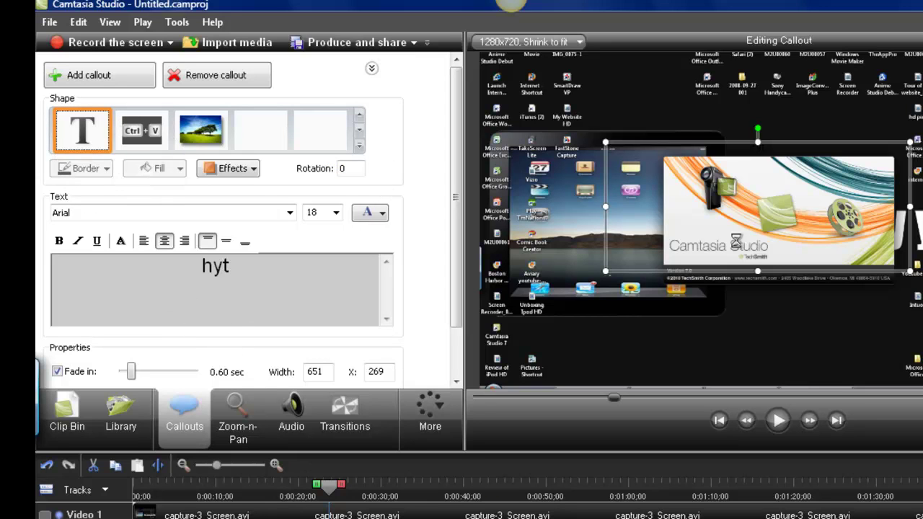
Step: Add a text callout reading "dfsgfdsh" over the splash image at about 21 seconds
click(307, 490)
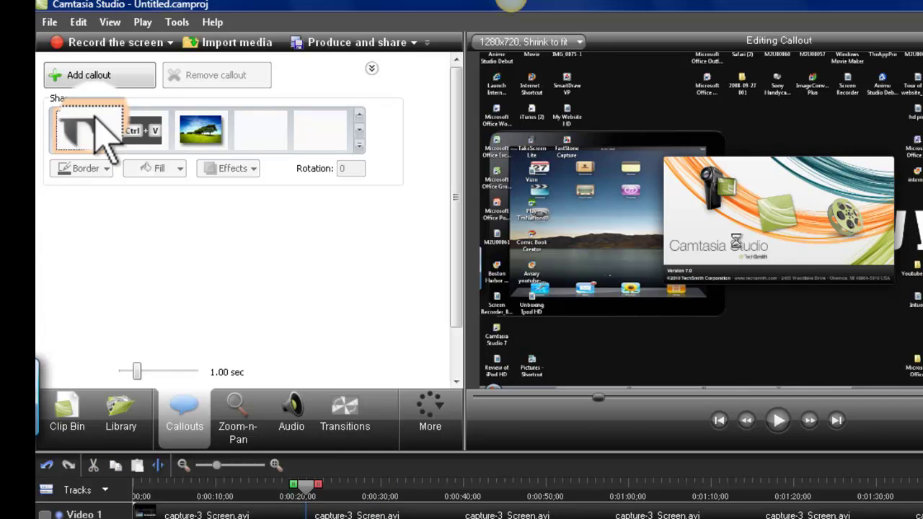
click(105, 134)
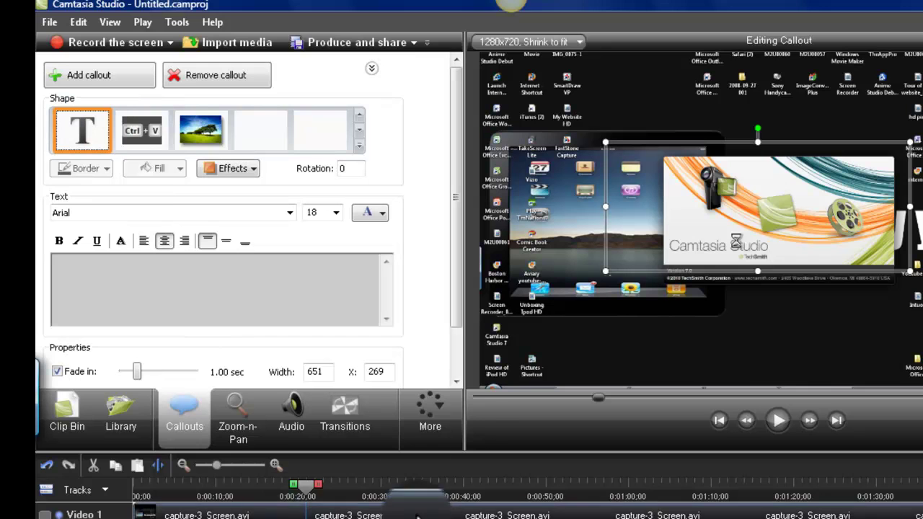
text(dfsgfdsh)
drag(457, 289, 457, 267)
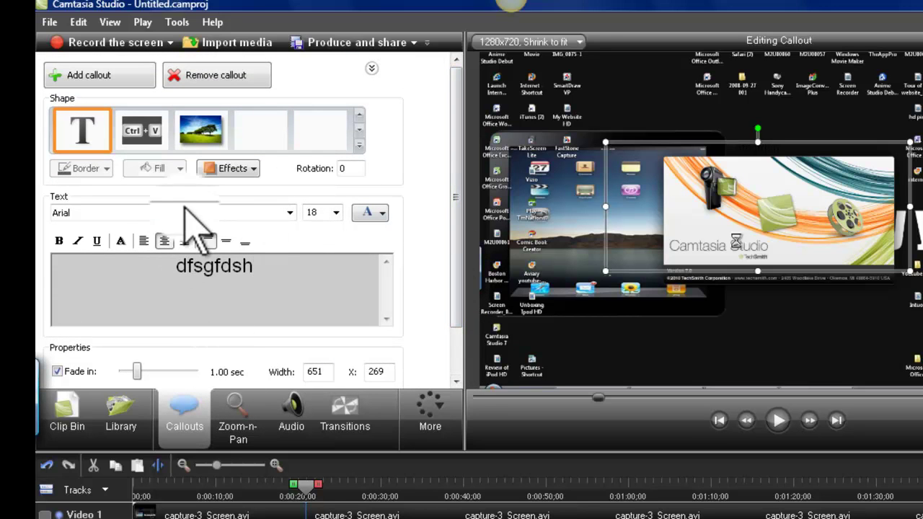
Step: Add a text callout reading "fkjhf" over the splash image at about 16 seconds on the timeline
click(83, 141)
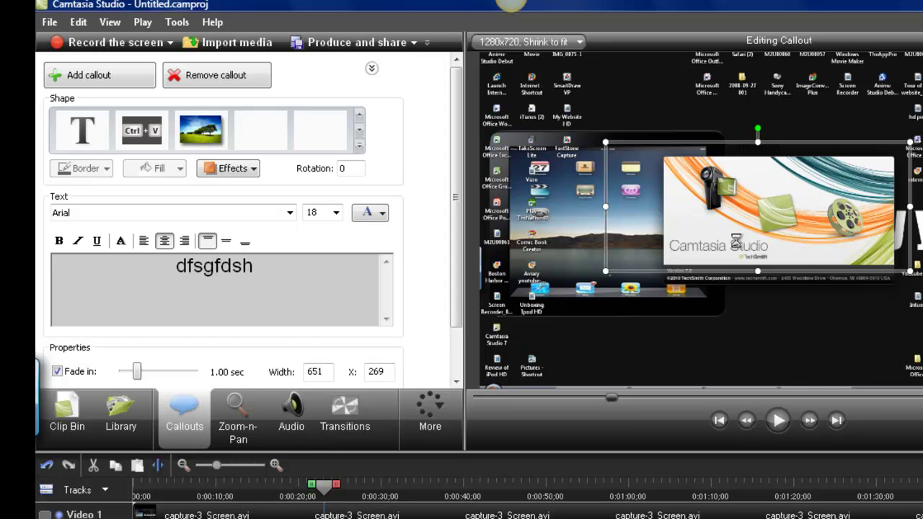
click(336, 515)
click(268, 496)
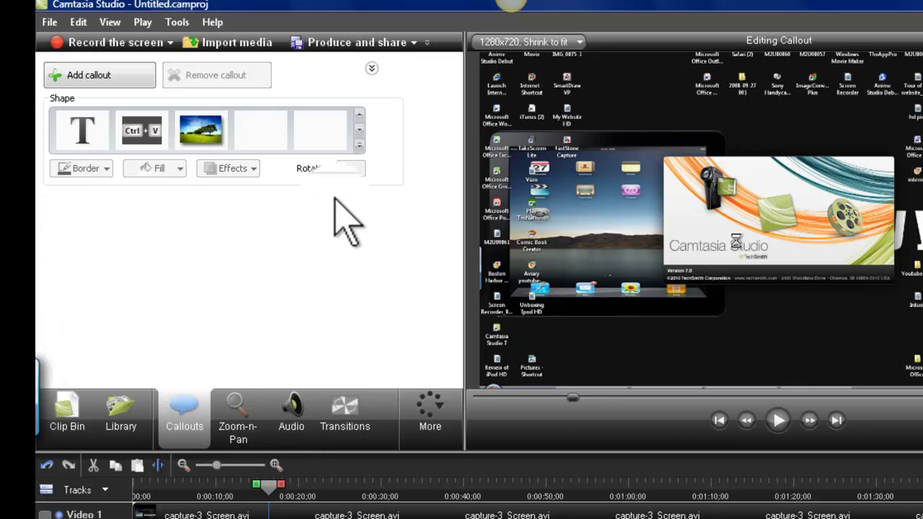
click(79, 133)
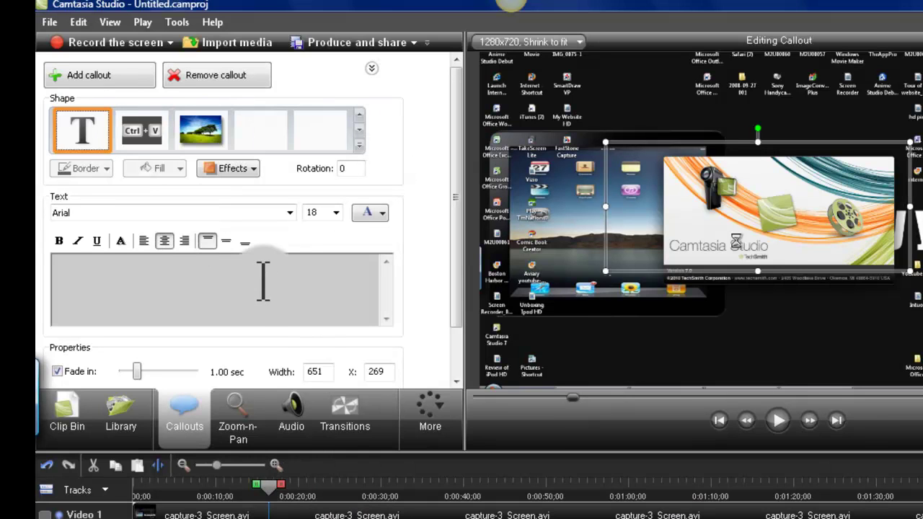
text(fkjhf)
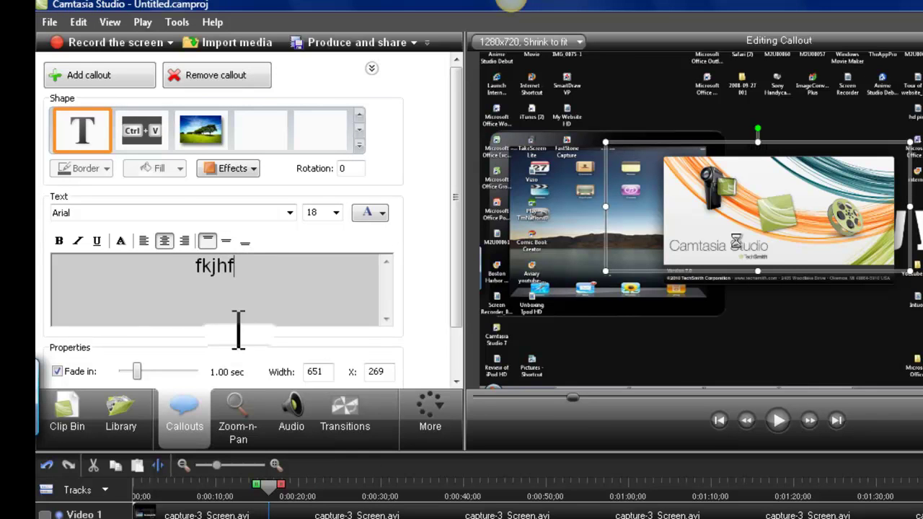
click(76, 130)
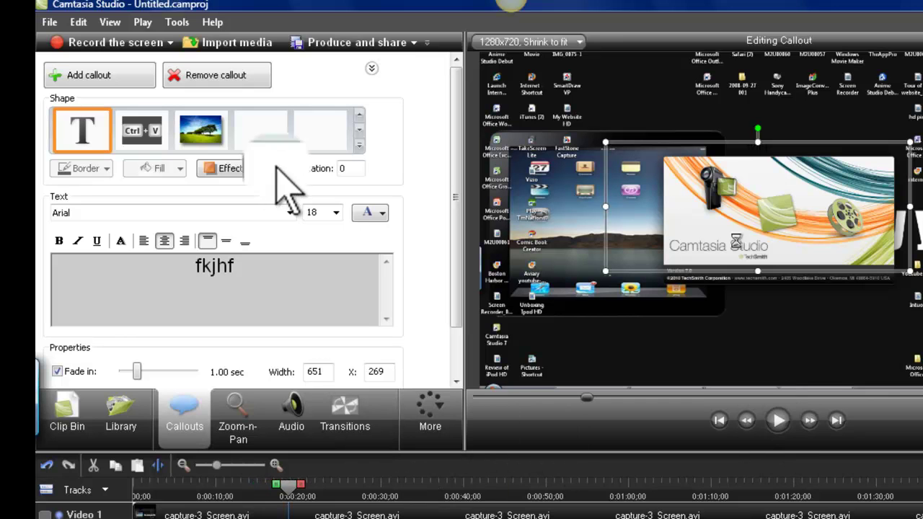
Step: Cut the three text callouts "hyt", "dfsgfdsh" and "fkjhf" from the timeline
click(339, 489)
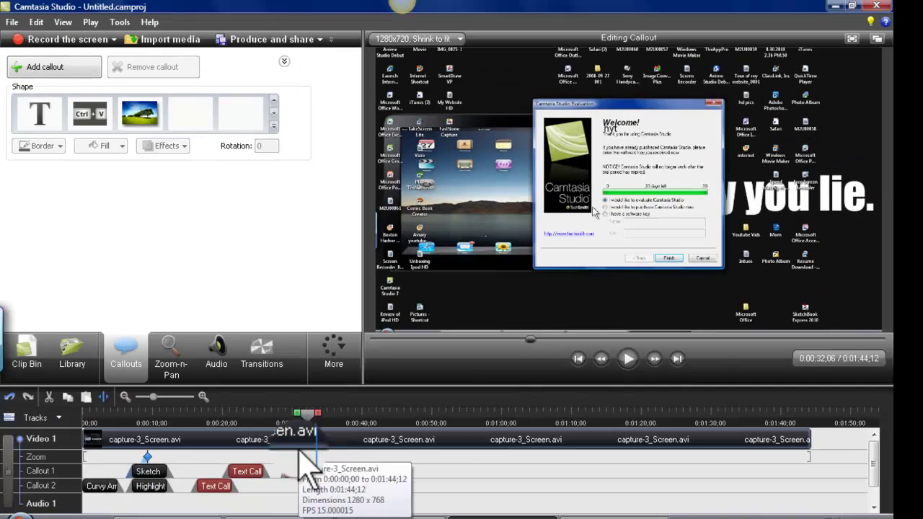
click(306, 476)
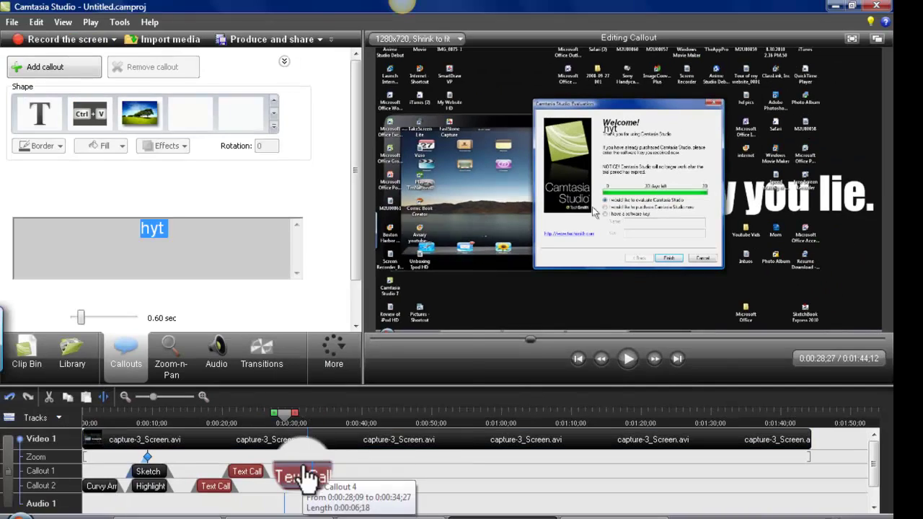
right_click(307, 476)
click(383, 322)
click(249, 472)
right_click(249, 473)
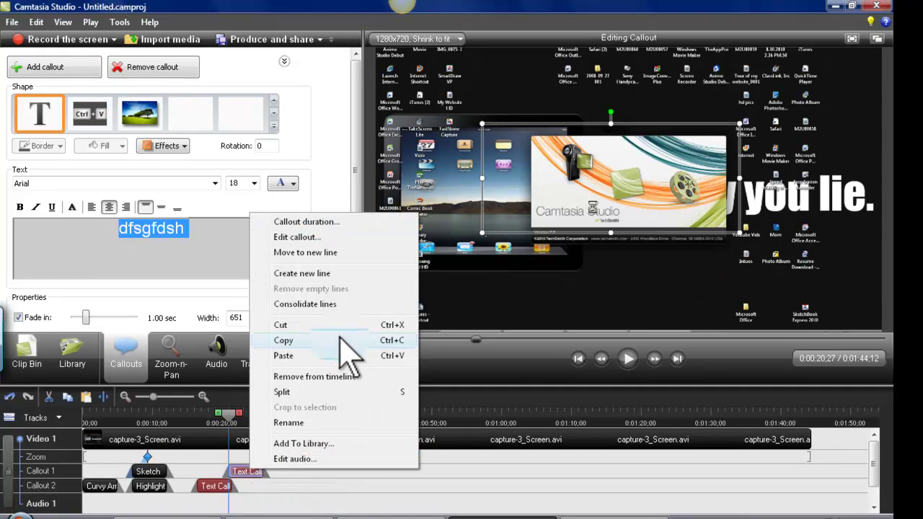
click(340, 340)
click(220, 486)
right_click(223, 485)
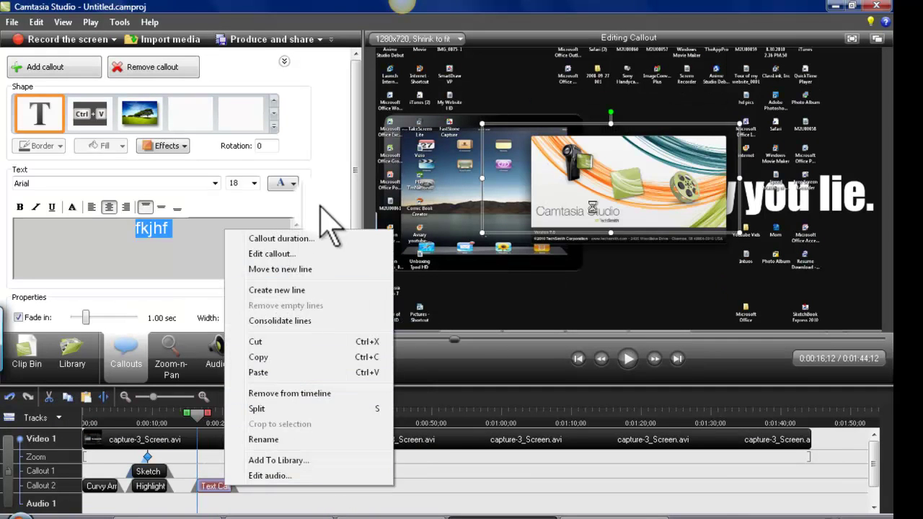
click(282, 342)
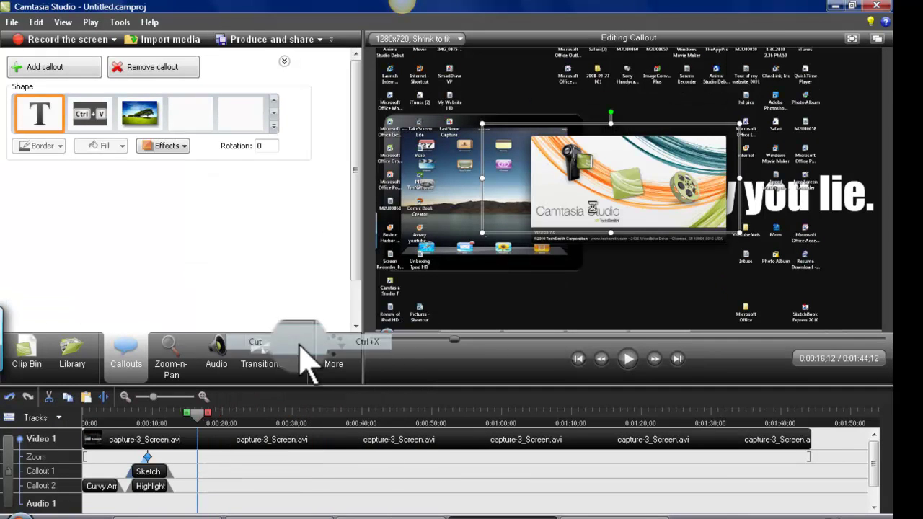
Step: Add a zoom keyframe at 0:00:16;12 that frames the Camtasia Studio splash image at 211% scale
click(177, 357)
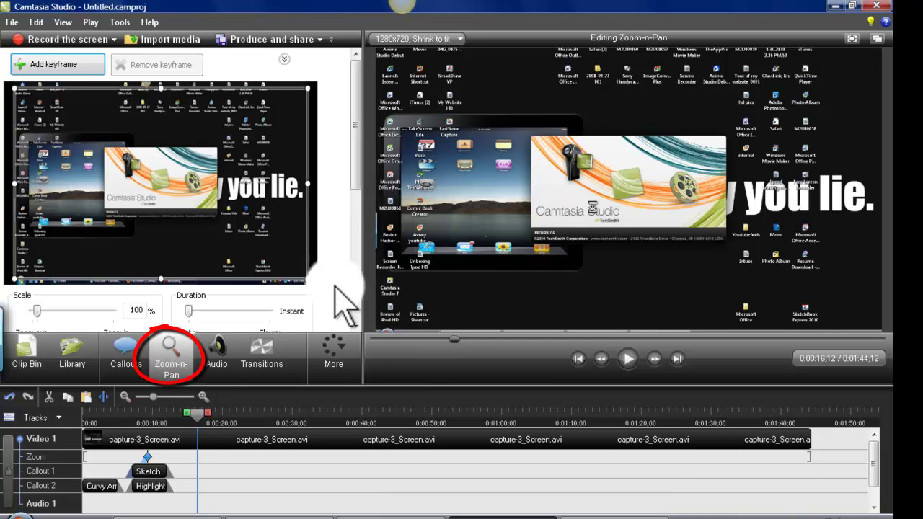
drag(299, 273, 163, 173)
drag(41, 140, 153, 174)
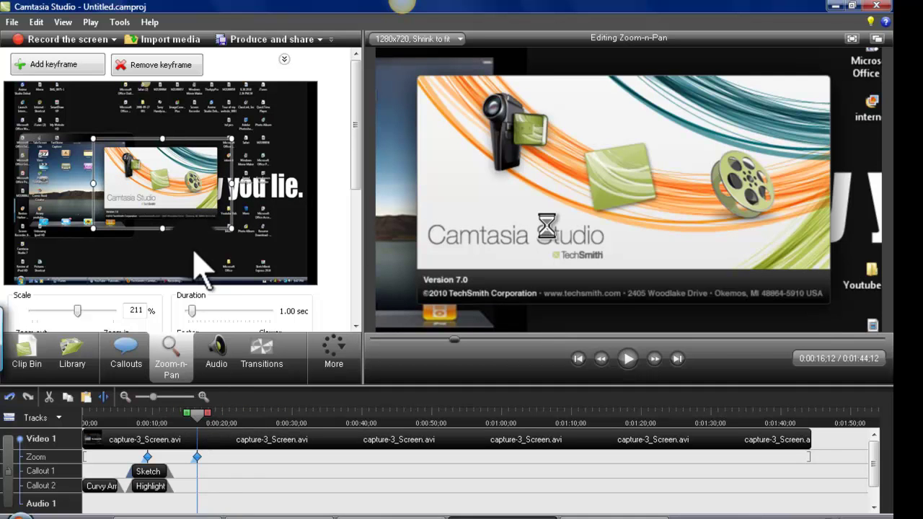
Step: Tighten the zoom area to 1600% scale and place it over the Windows Start button
drag(226, 225, 127, 162)
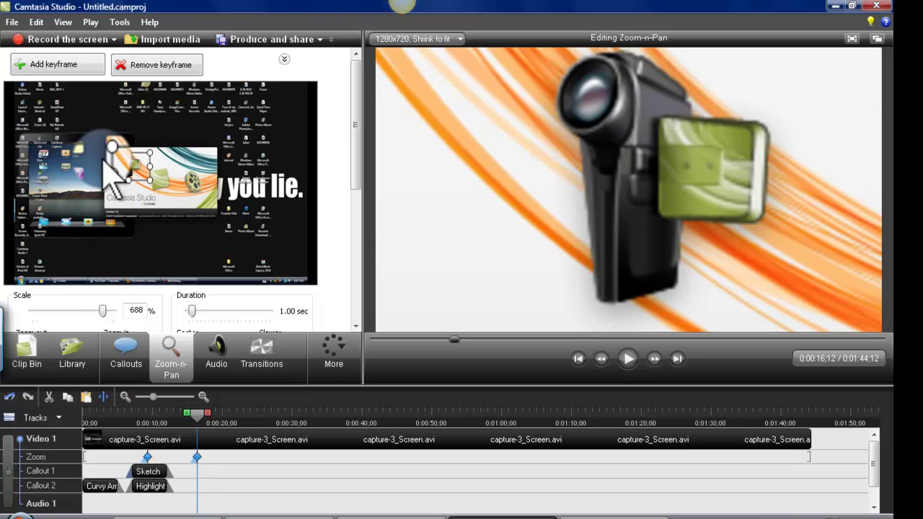
drag(115, 166, 9, 268)
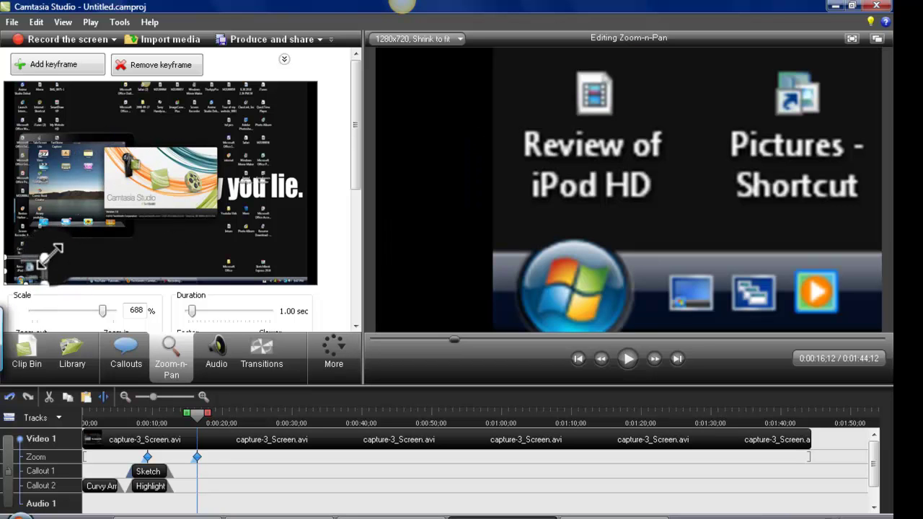
mouse_move(27, 277)
mouse_down()
mouse_move(16, 287)
mouse_move(18, 276)
mouse_up()
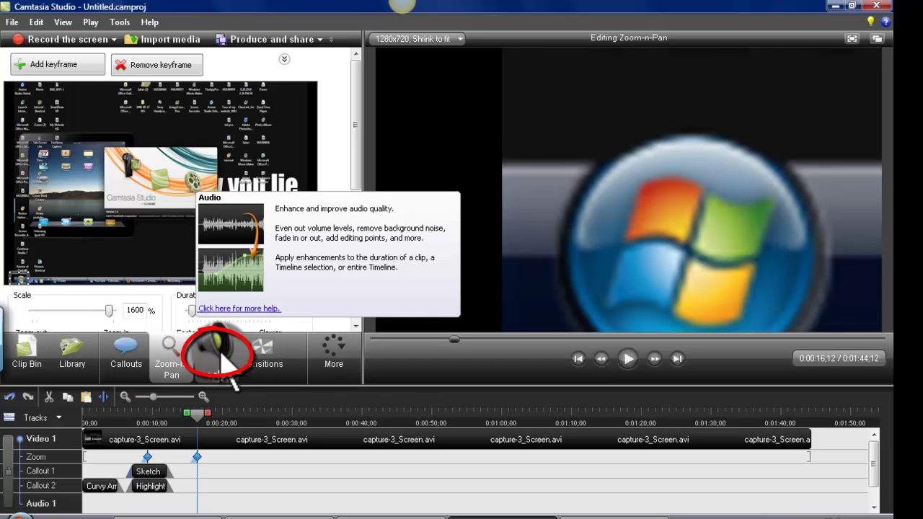
Step: Delete the zoom keyframe at 0:00:16;12
click(219, 354)
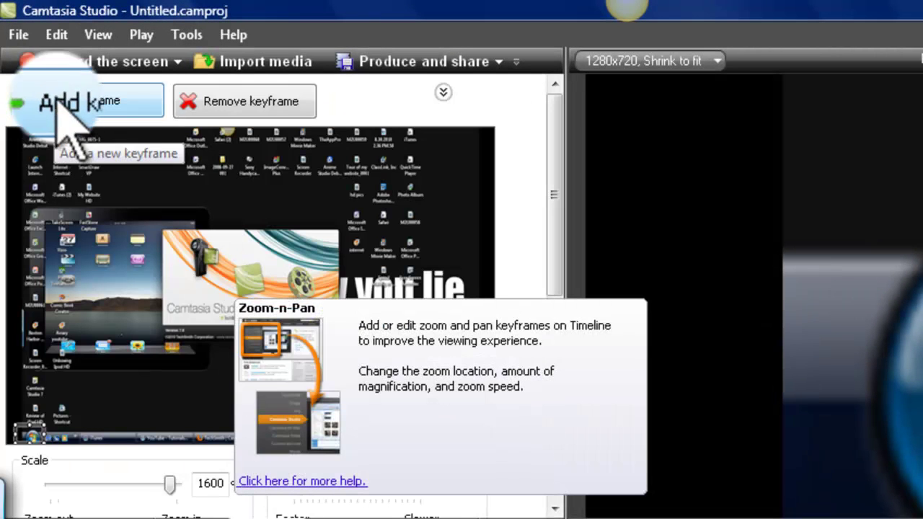
click(232, 108)
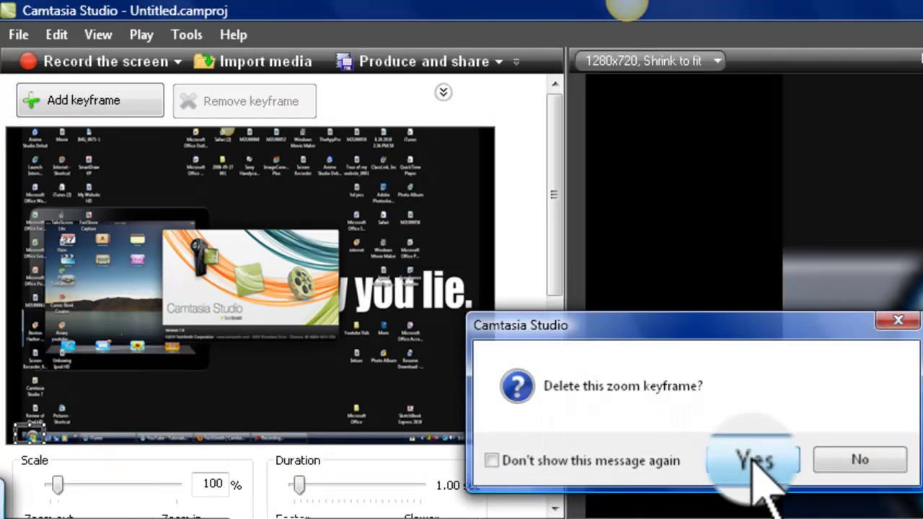
click(754, 457)
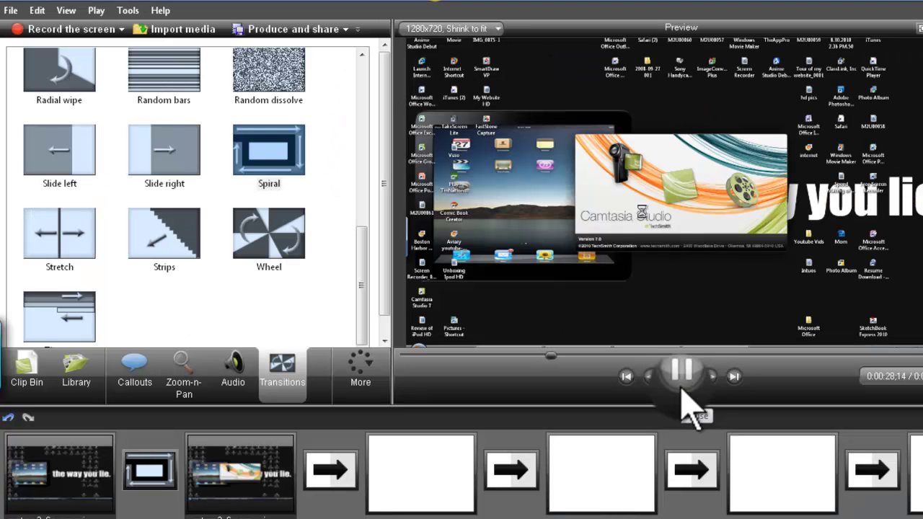
Step: Open the captions tool and add a caption at 0:00:28;15 reading "Make sure to subscribe to enter giveaways!!!!!!"
click(357, 382)
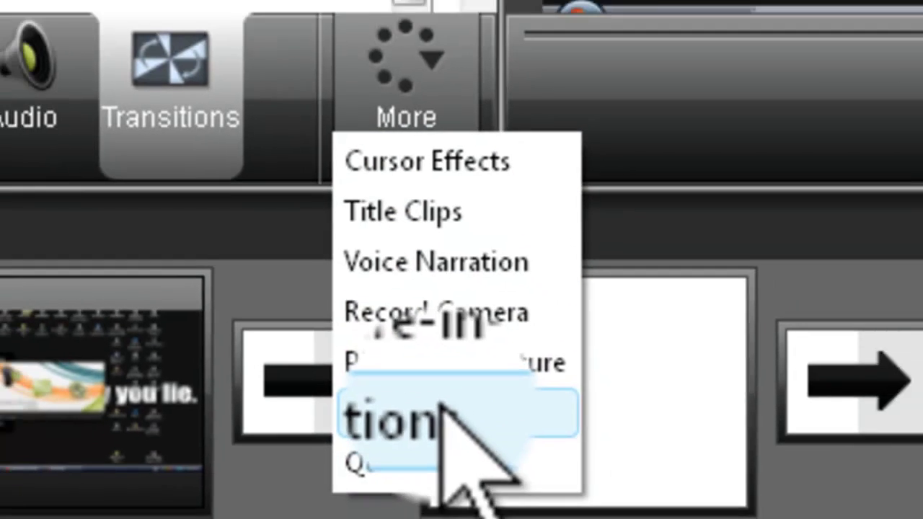
click(442, 409)
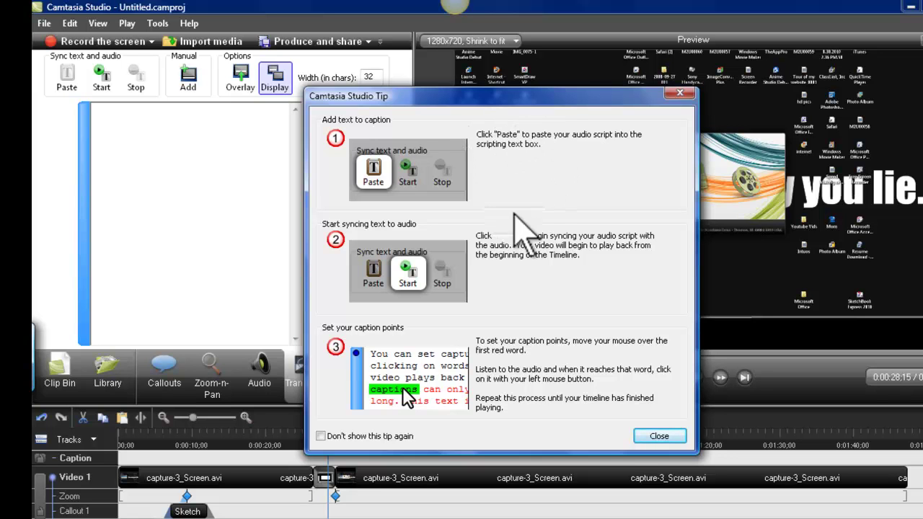
click(660, 435)
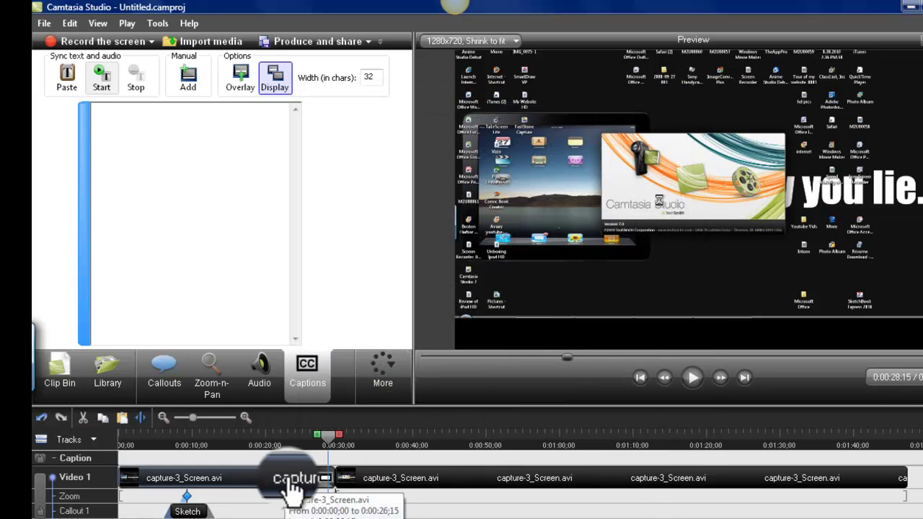
click(148, 177)
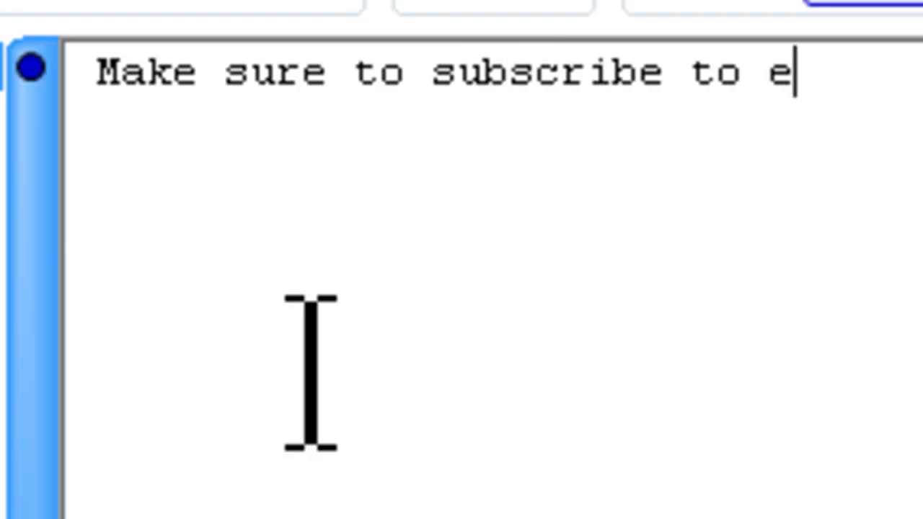
text(nter gi)
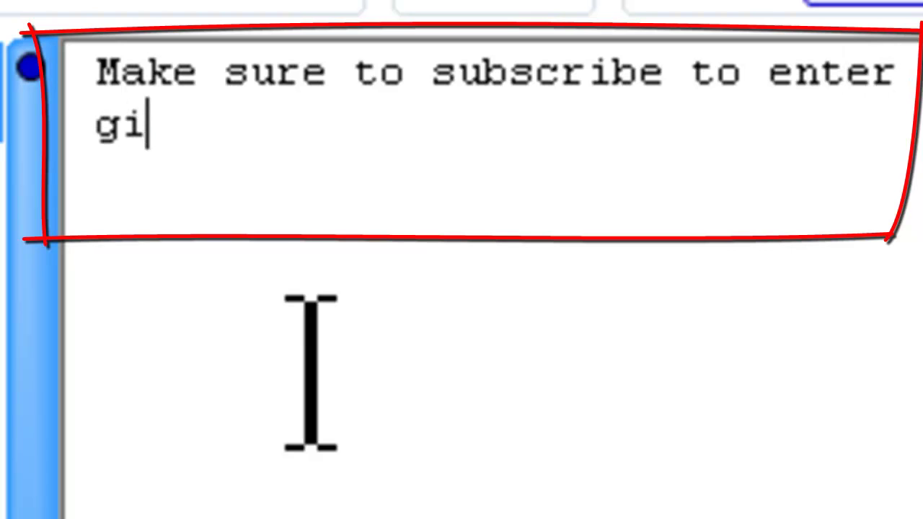
text(veaways)
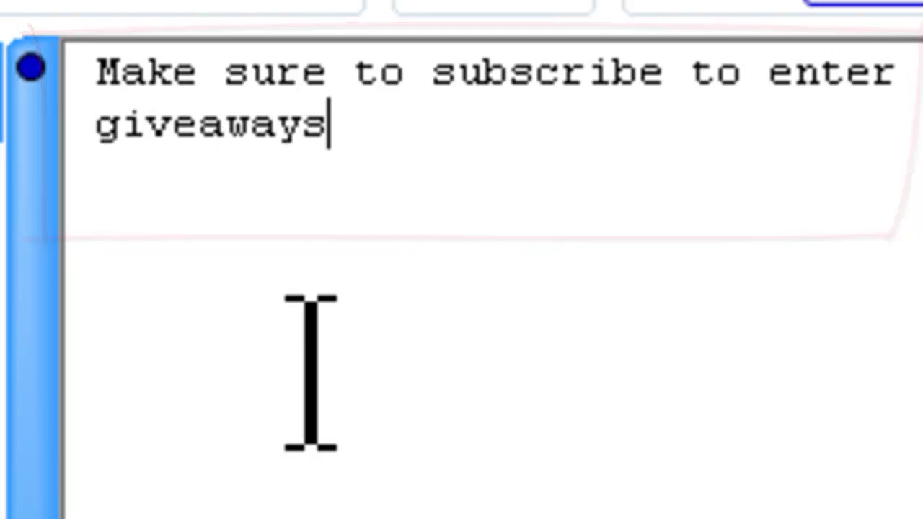
text(!!)
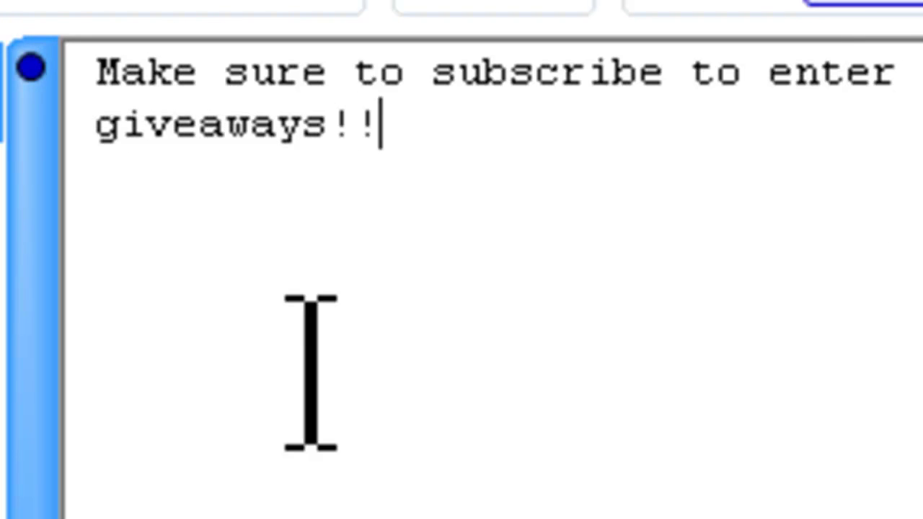
text(!!!!)
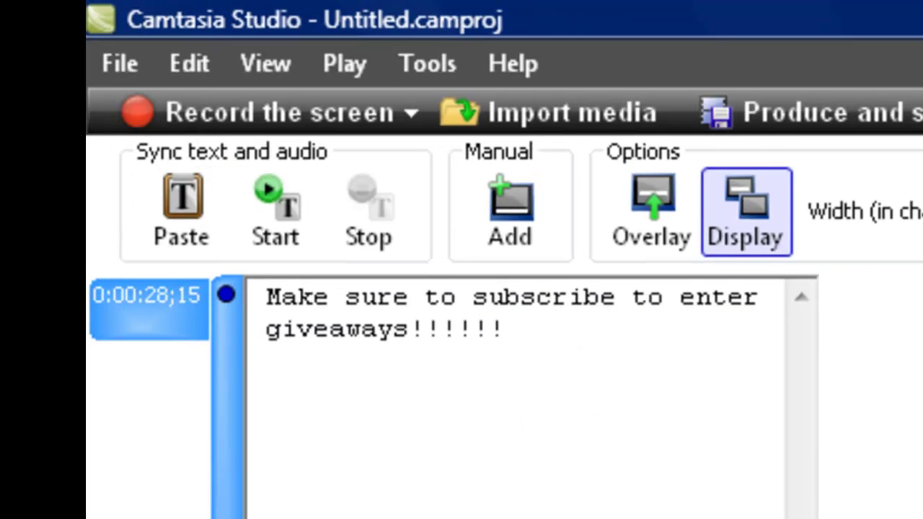
Step: Add a second, empty caption point at 0:00:34;23 on the timeline
click(530, 216)
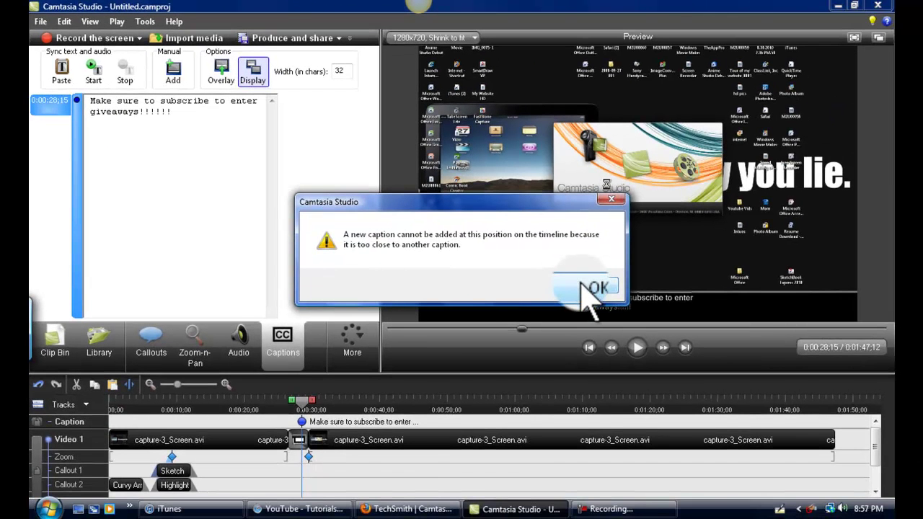
click(588, 287)
click(637, 349)
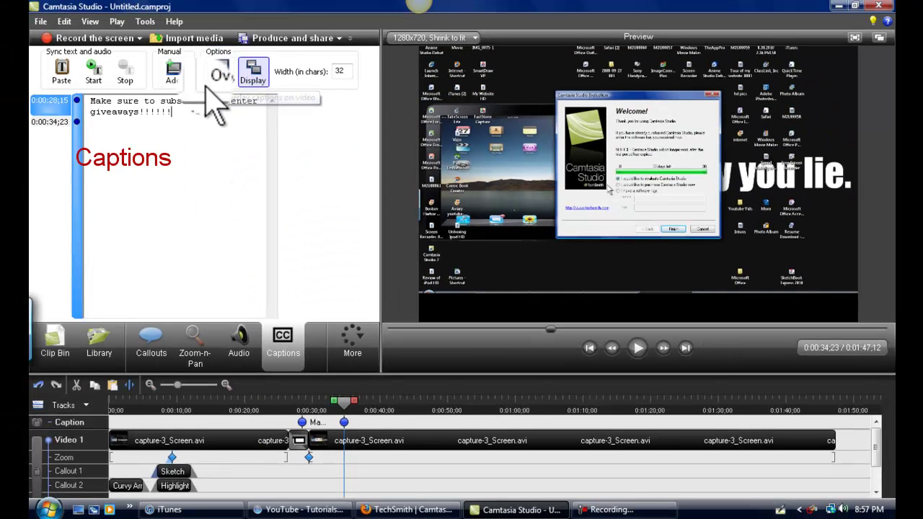
click(173, 70)
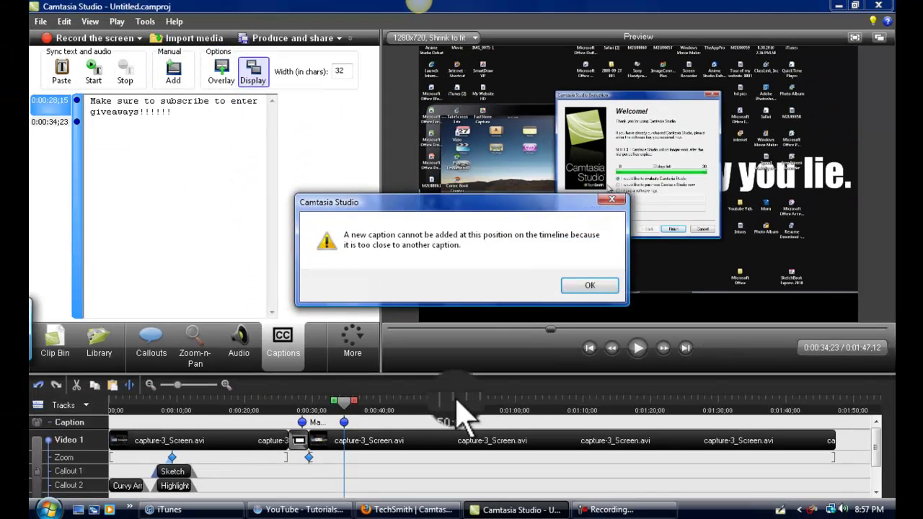
click(593, 289)
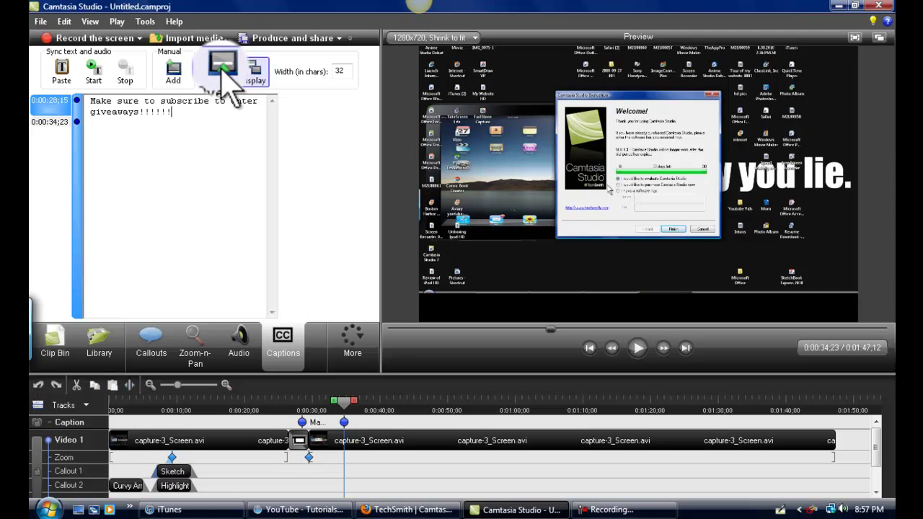
Step: Set captions to overlay the video and start syncing text and audio from the beginning of the Timeline, removing all existing caption points
click(222, 68)
click(252, 71)
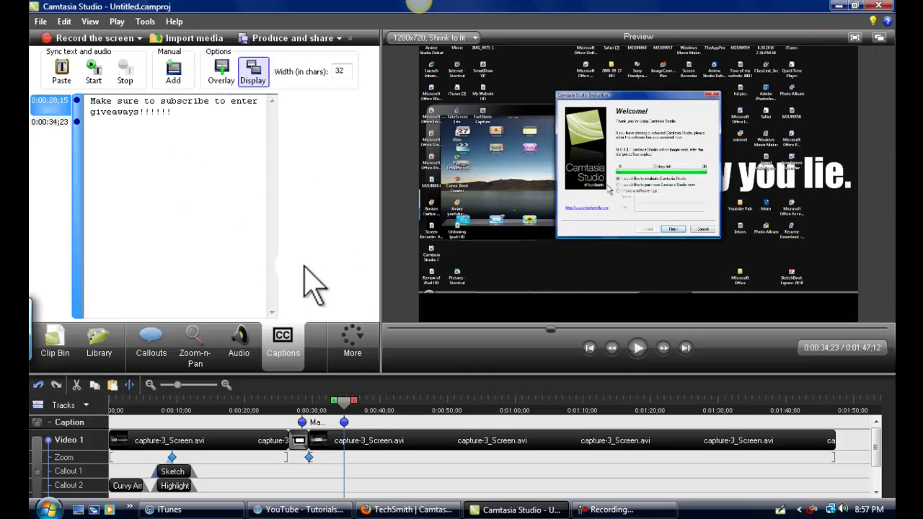
click(221, 68)
click(93, 69)
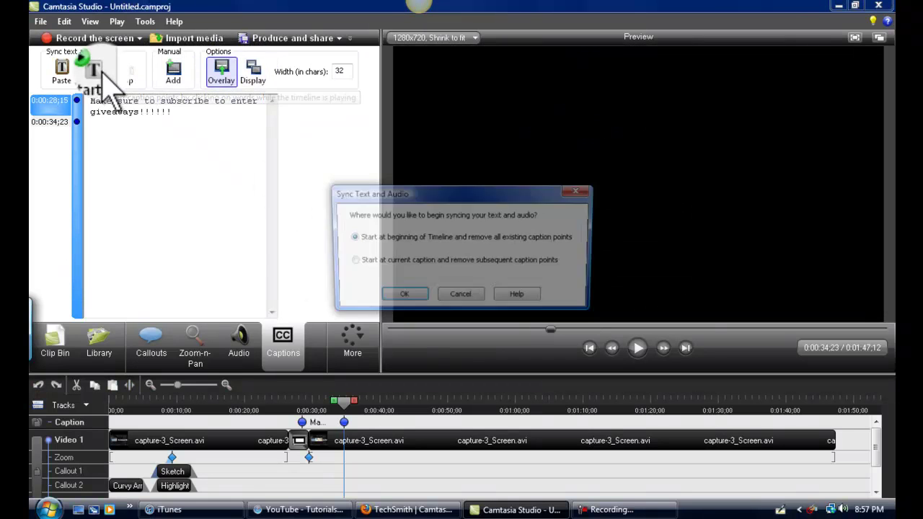
click(404, 297)
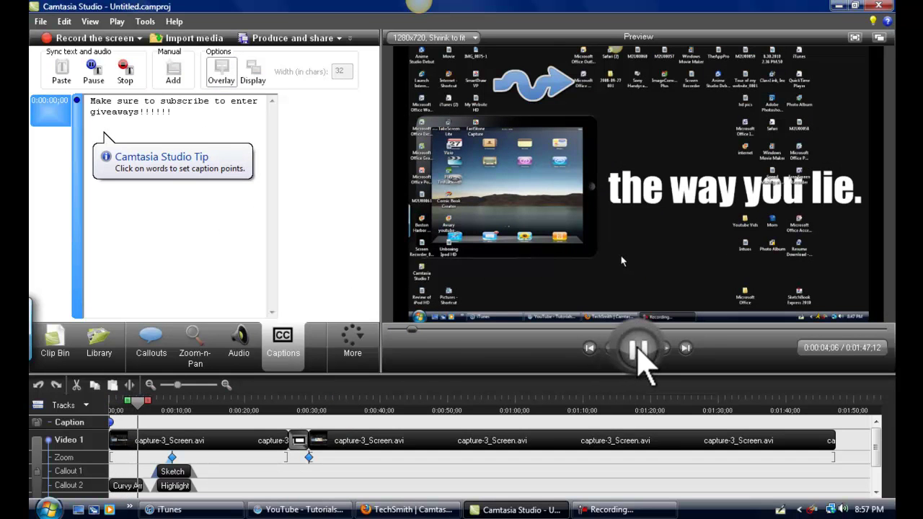
click(354, 355)
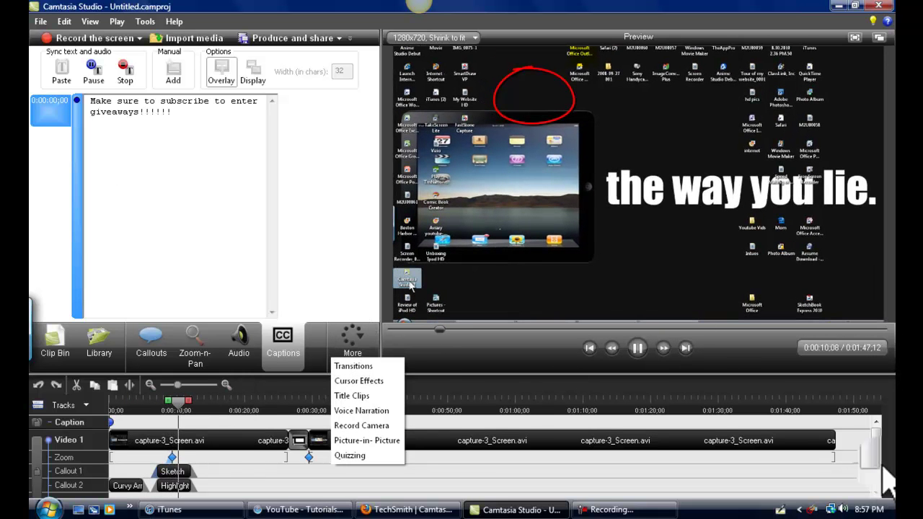
click(876, 446)
scroll(886, 473, down, 2)
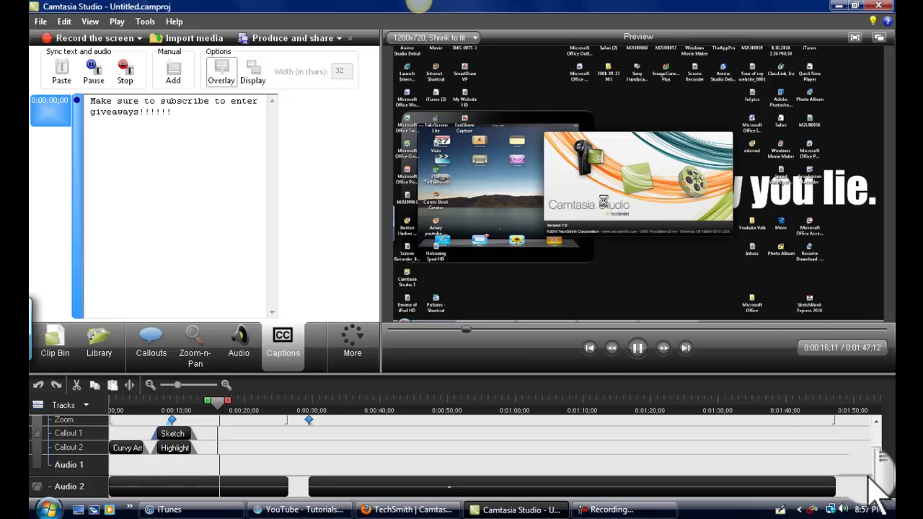
scroll(876, 461, up, 2)
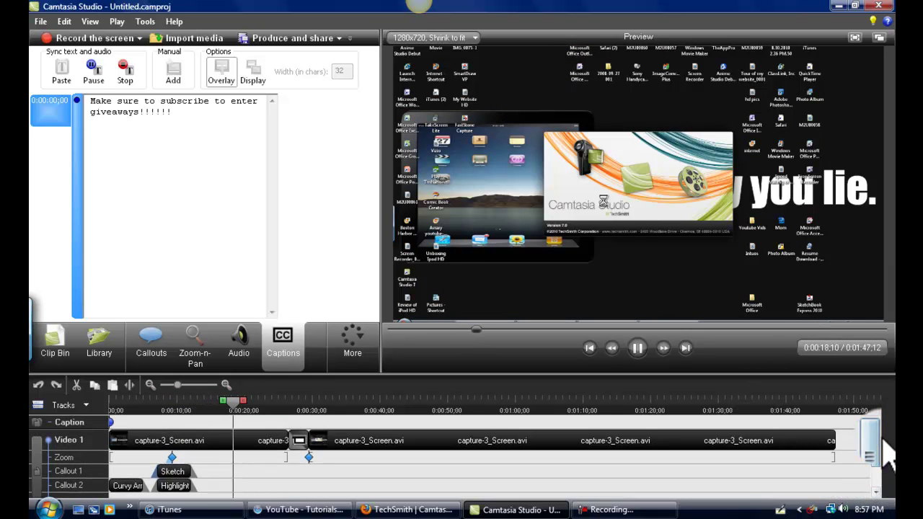